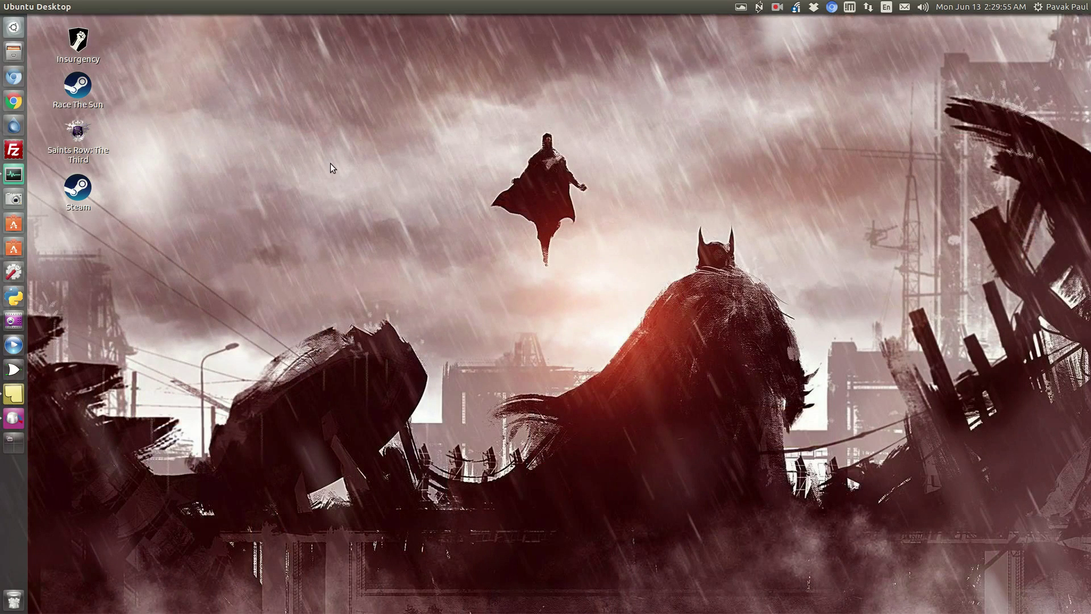
# Create a new empty document on the desktop and name it hello.py
pyautogui.rightClick(73, 249)
pyautogui.moveTo(118, 268)
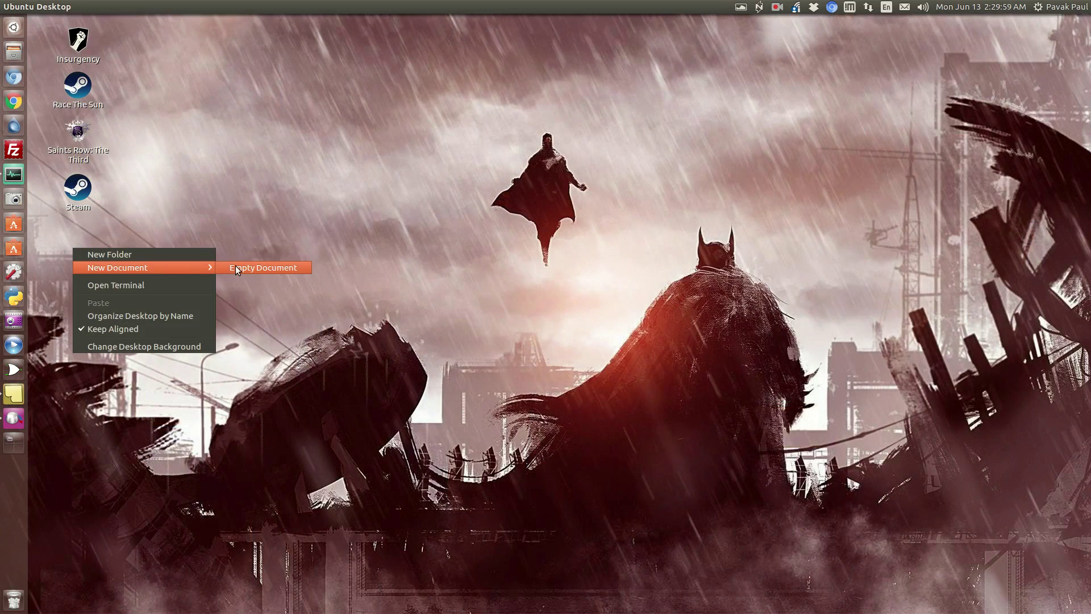
pyautogui.click(236, 266)
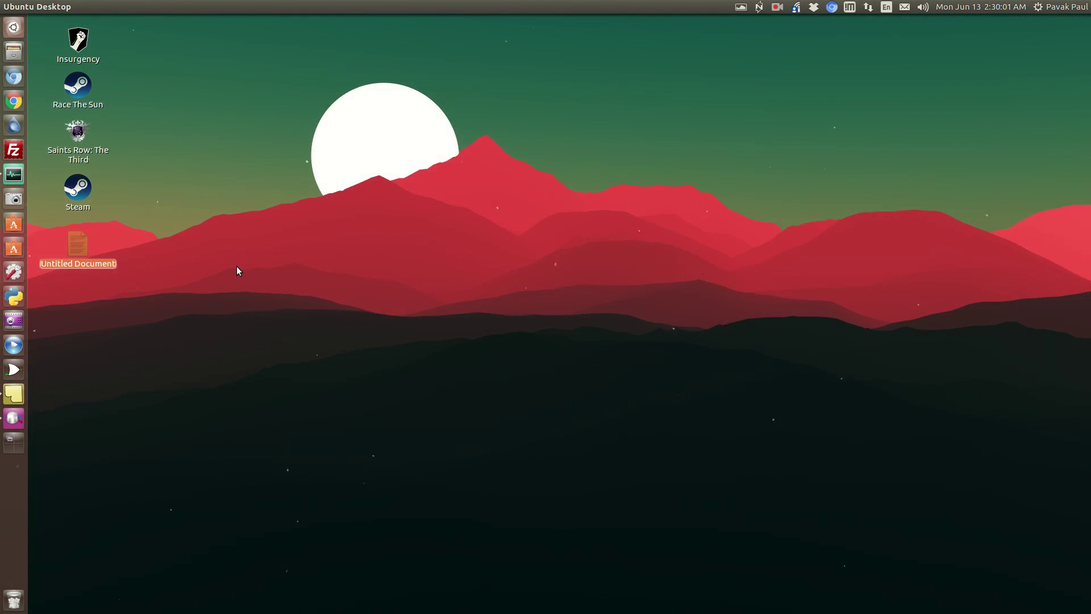
pyautogui.write('hello.py')
pyautogui.press('Return')
pyautogui.press('Return')
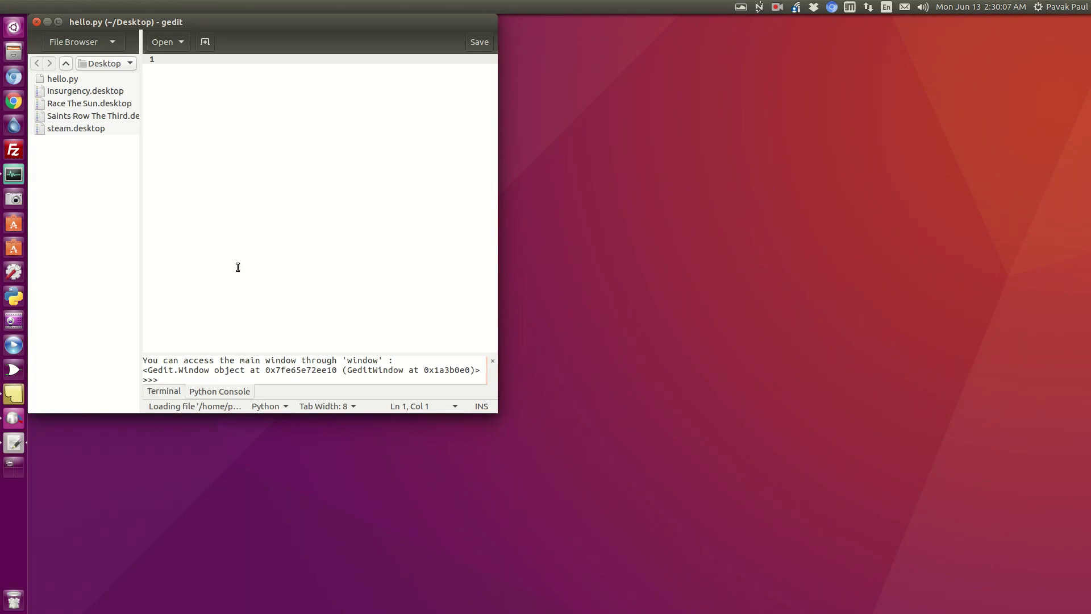
pyautogui.write('print ')
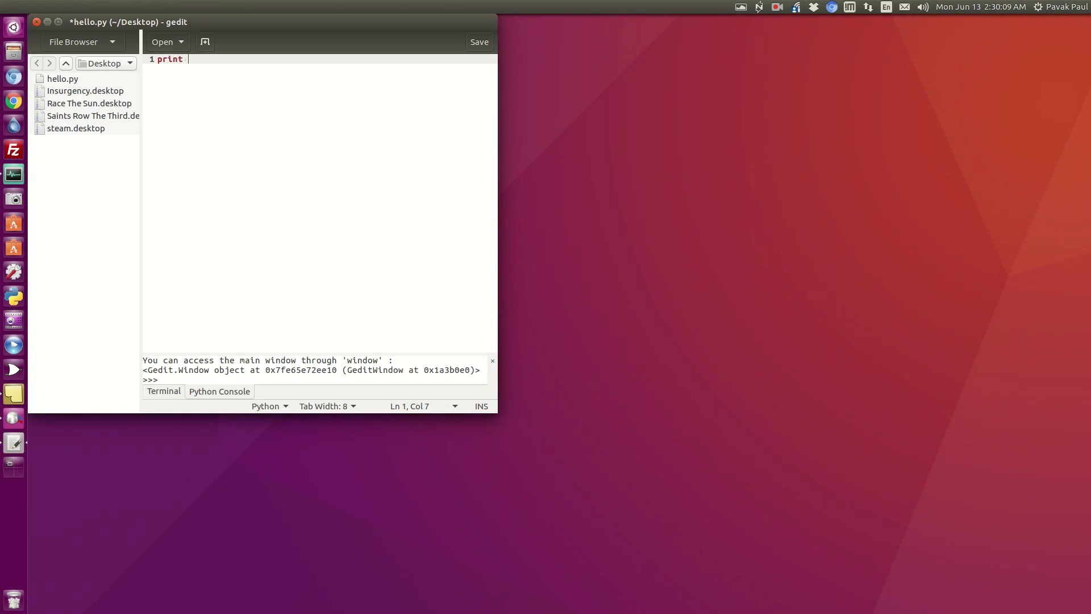
pyautogui.write('""')
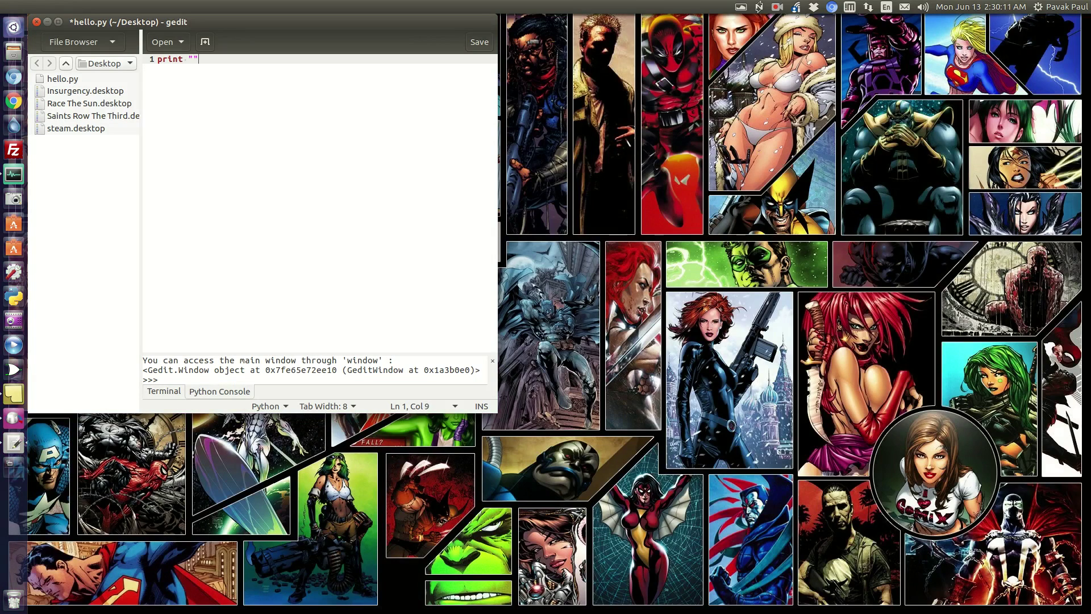
pyautogui.write('Hello')
pyautogui.write('W')
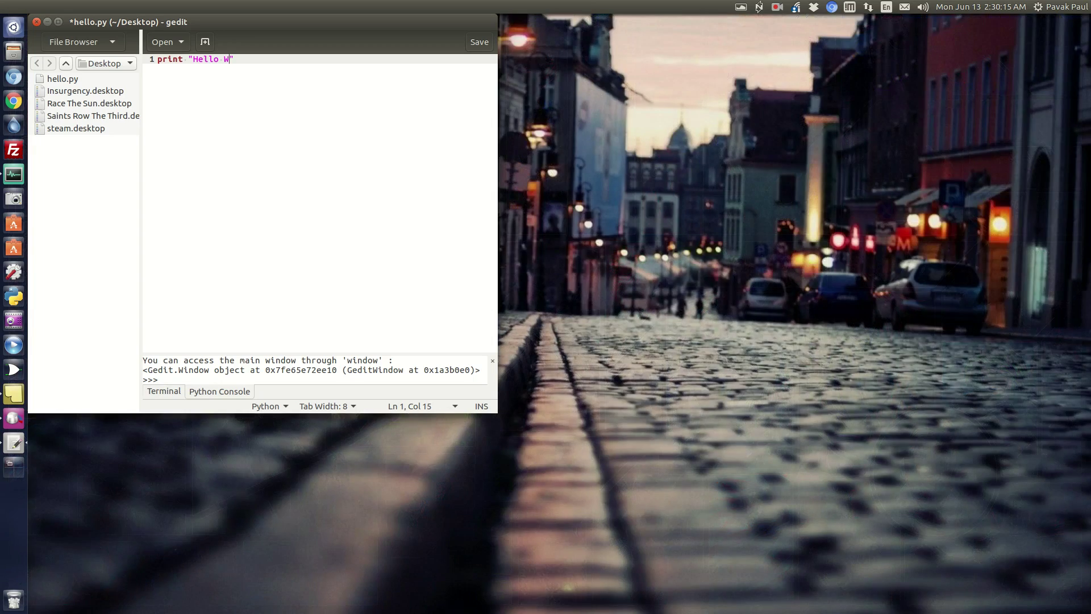
pyautogui.write('rld!')
# Save hello.py with its print "Hello World!" line and quit gedit
pyautogui.hotkey('ctrl', 's')
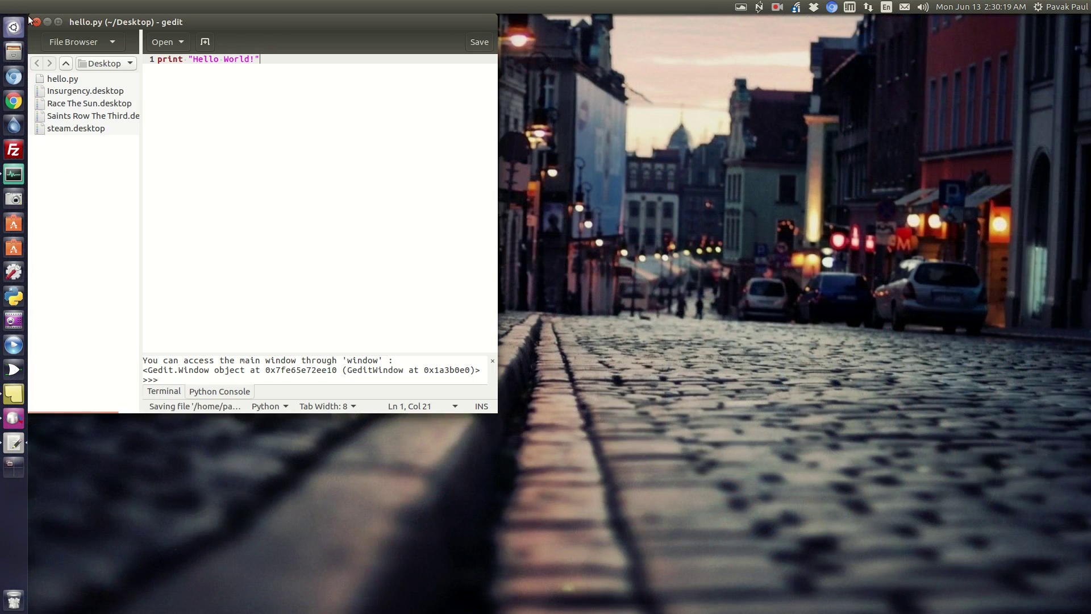
pyautogui.hotkey('ctrl', 'q')
# Clear the desktop selection and dismiss the application search overlay
pyautogui.moveTo(448, 135); pyautogui.dragTo(476, 259)
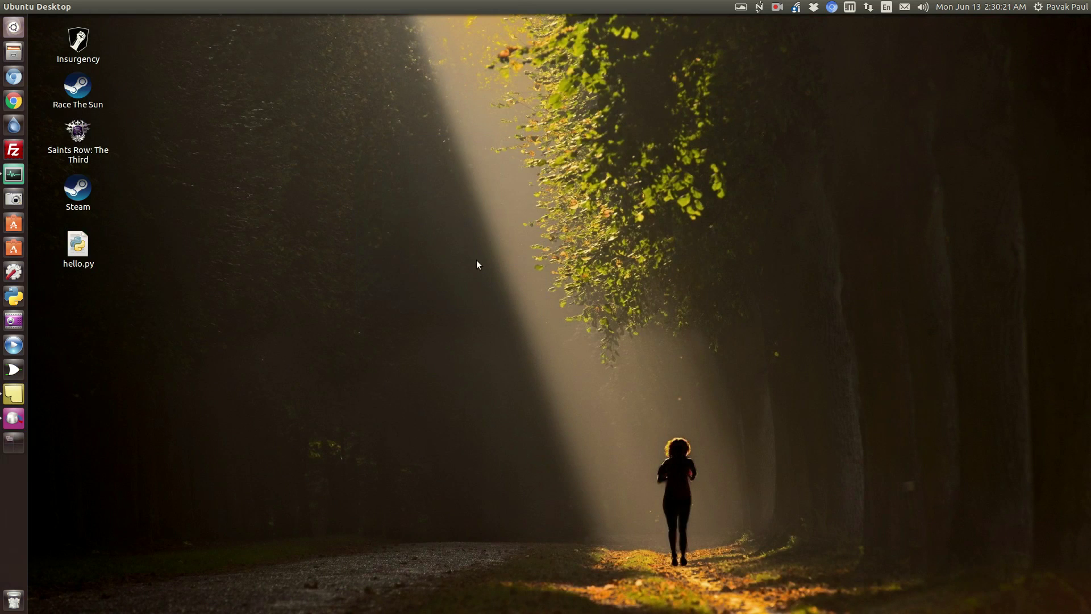
pyautogui.click(15, 30)
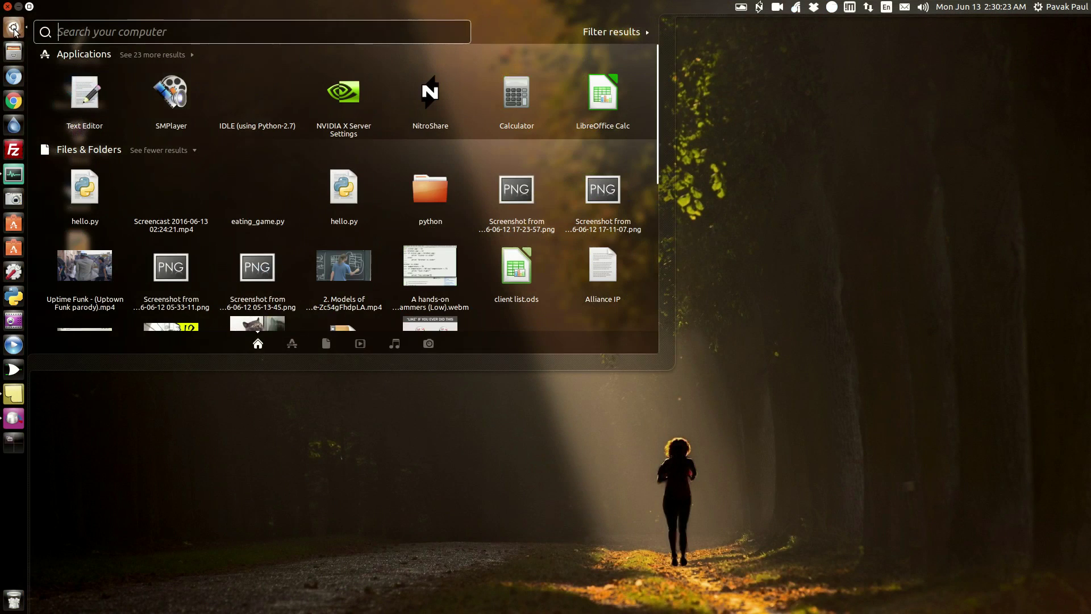
pyautogui.write('t')
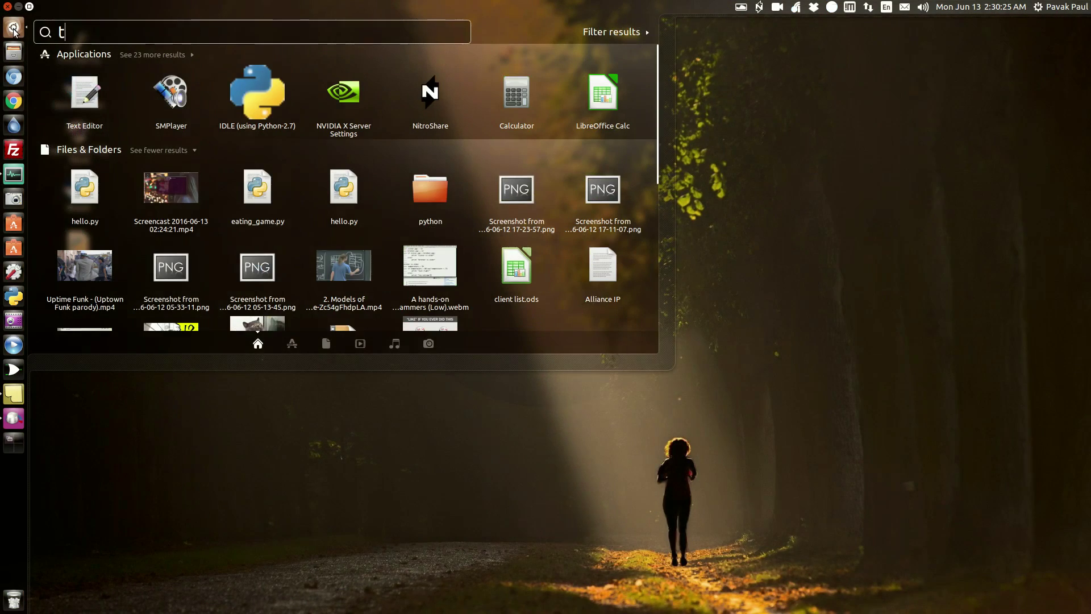
pyautogui.write('er')
pyautogui.press('BackSpace')
pyautogui.press('BackSpace')
pyautogui.press('BackSpace')
pyautogui.click(15, 30)
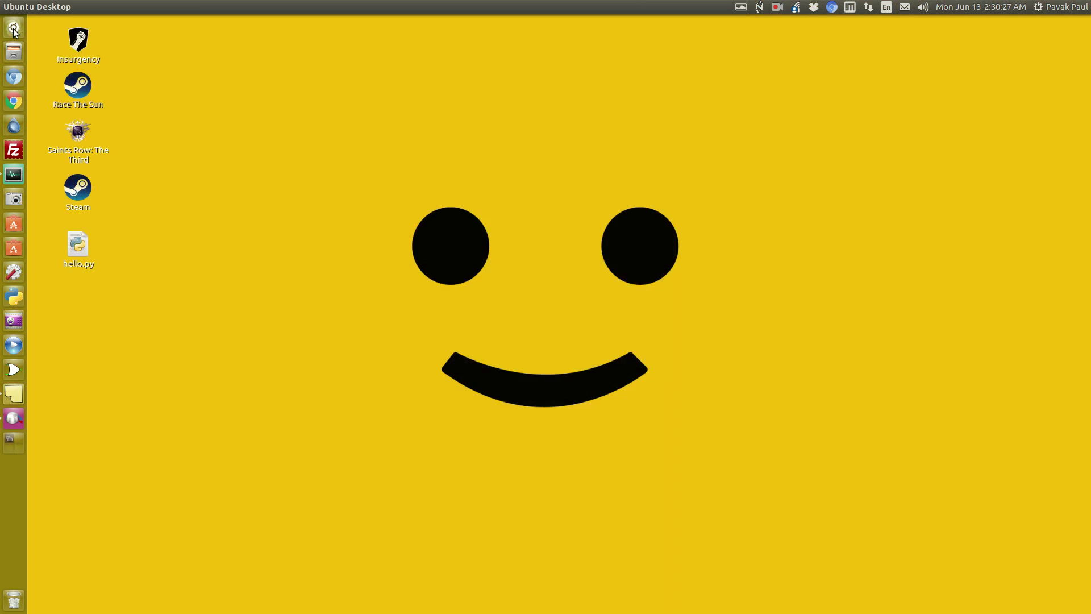
# Open a terminal, place it near the top centre, and zoom its text in twice
pyautogui.hotkey('ctrl', 'alt', 't')
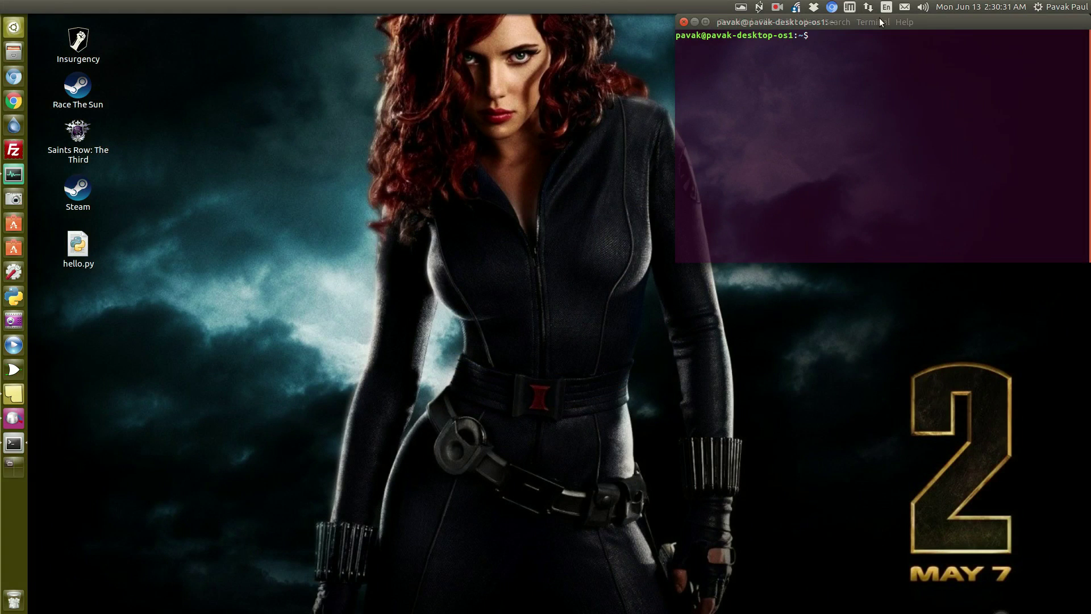
pyautogui.moveTo(800, 21); pyautogui.dragTo(418, 70)
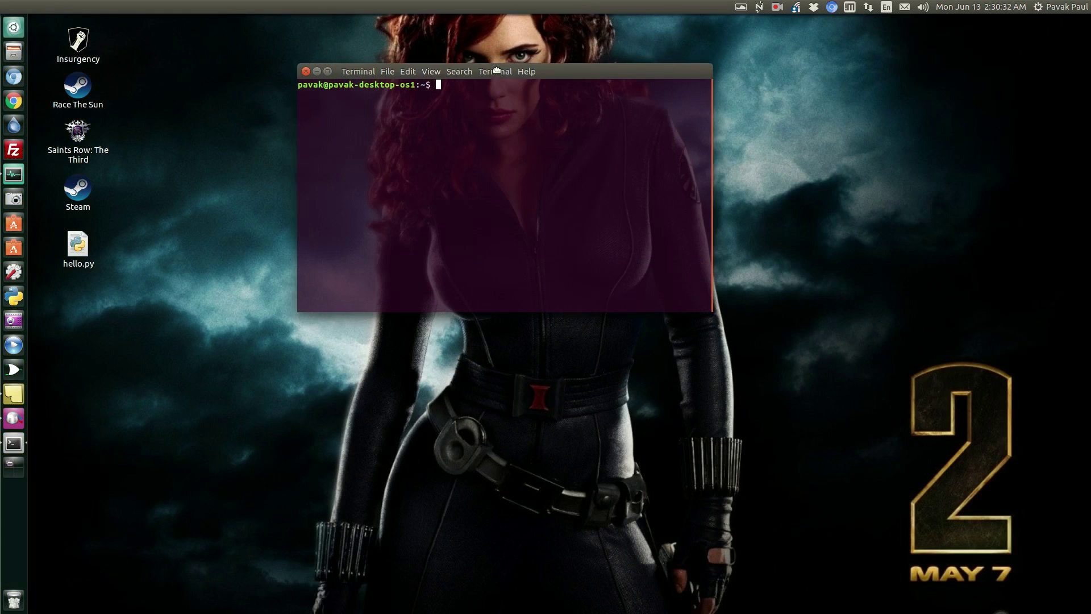
pyautogui.click(429, 72)
pyautogui.click(450, 120)
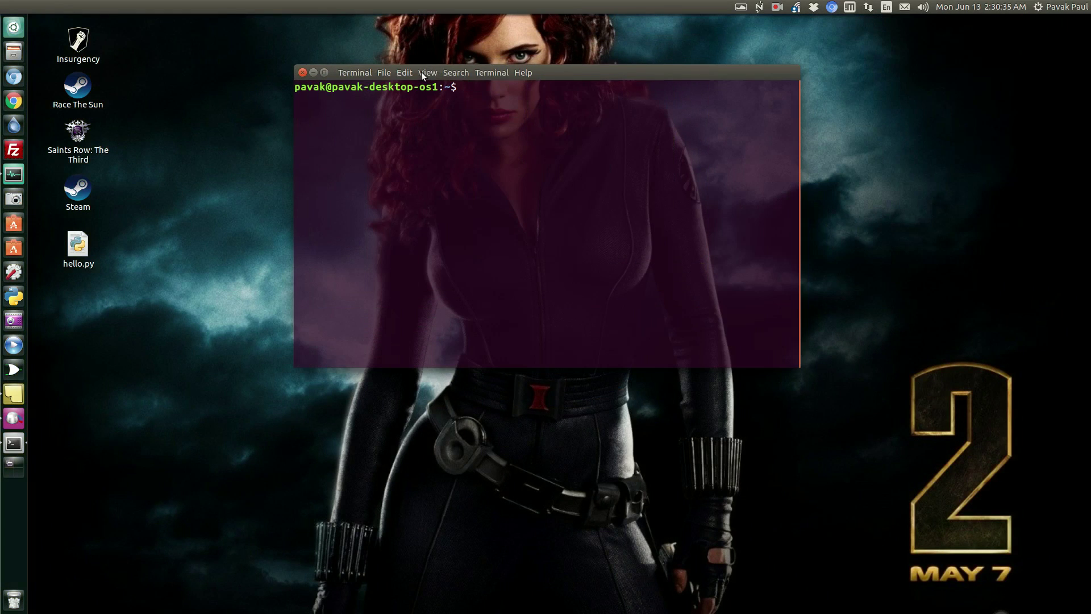
pyautogui.click(421, 73)
pyautogui.click(436, 114)
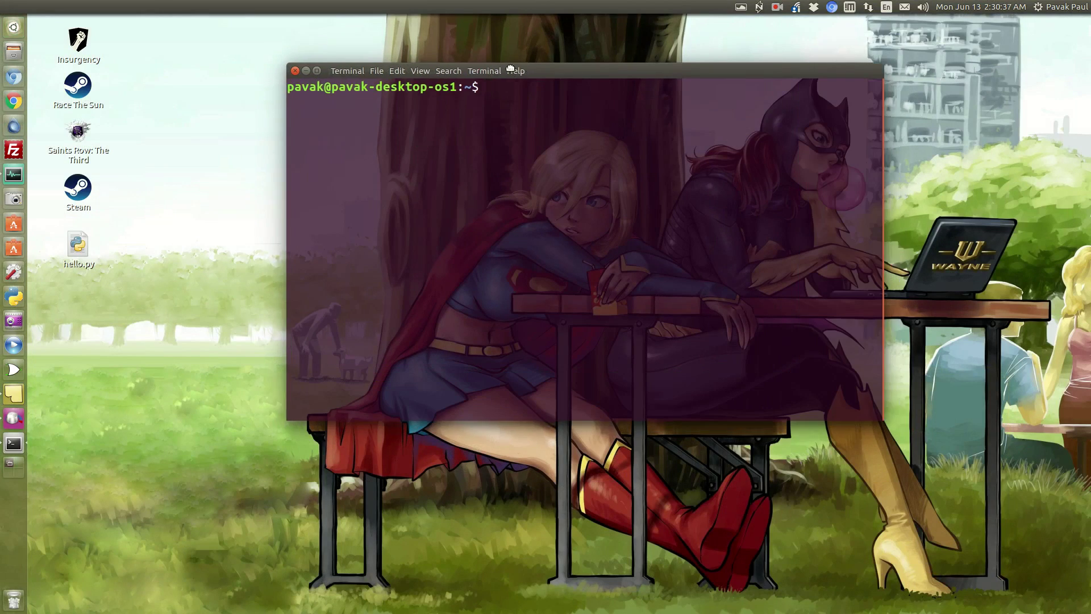
pyautogui.moveTo(510, 68); pyautogui.dragTo(431, 54)
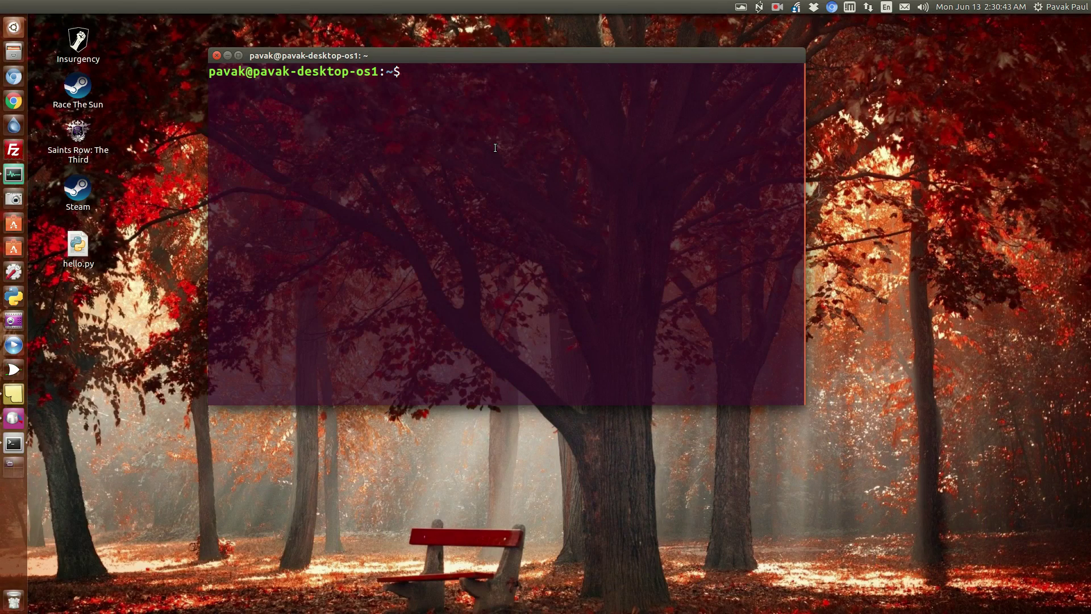
pyautogui.write('cd De')
# Run 'cd Desktop/' then 'python2 hello.py' to print Hello World!
pyautogui.press('Tab')
pyautogui.press('Return')
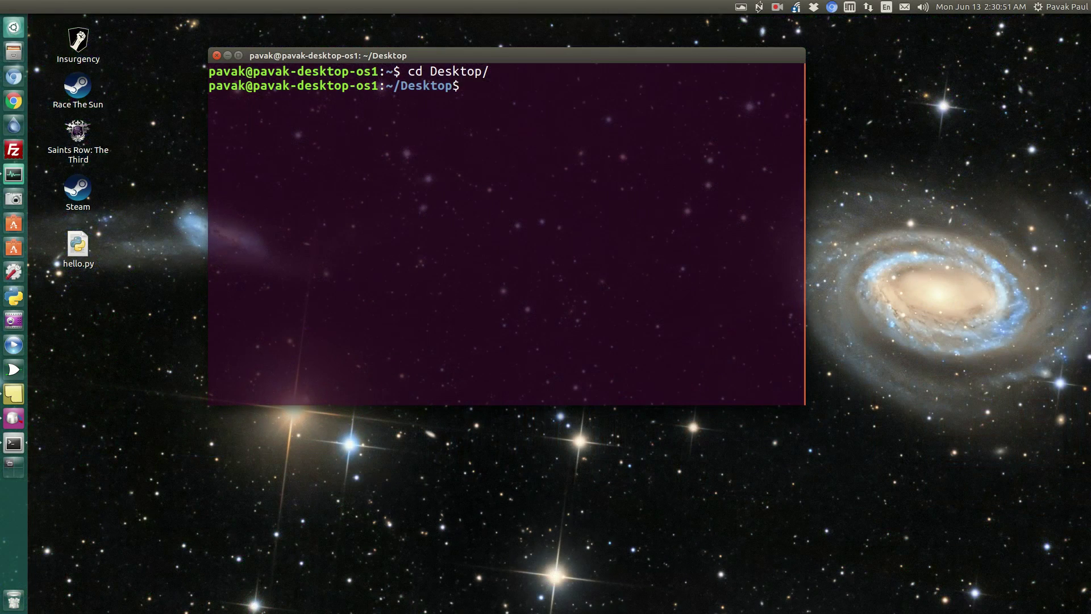
pyautogui.write('p')
pyautogui.write('ython')
pyautogui.write('2 hel')
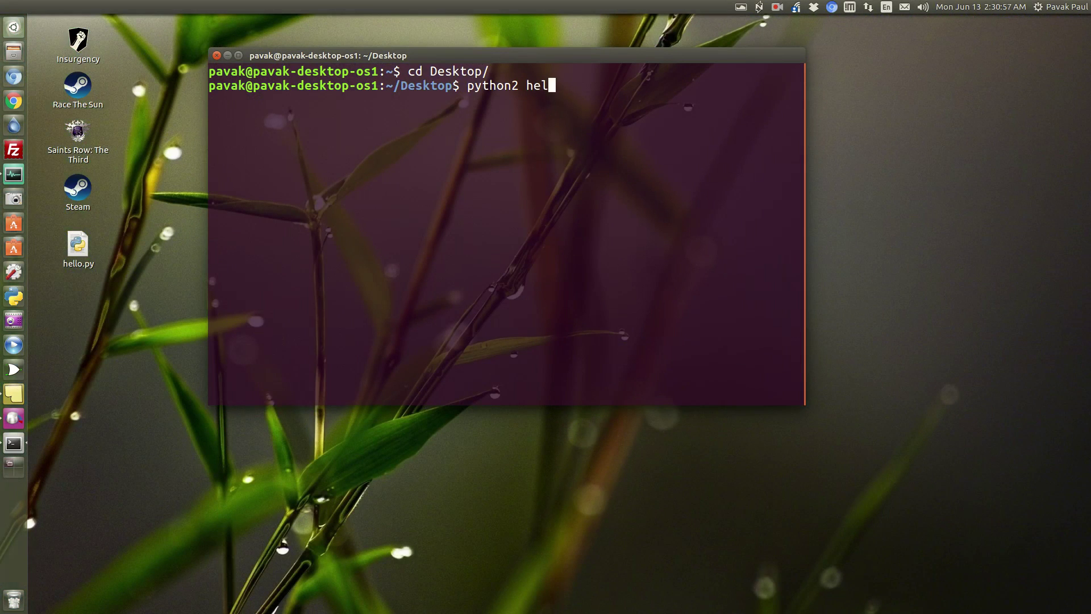
pyautogui.press('Tab')
pyautogui.press('Return')
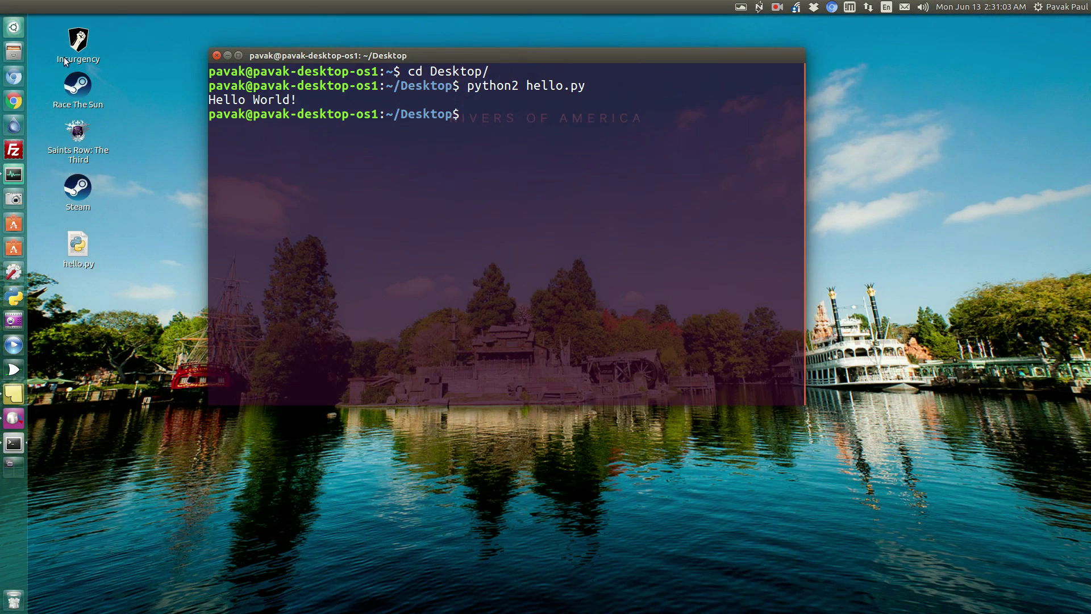
# Clear a partly typed command, move the terminal up and right, and select hello.py
pyautogui.moveTo(467, 85); pyautogui.dragTo(520, 86)
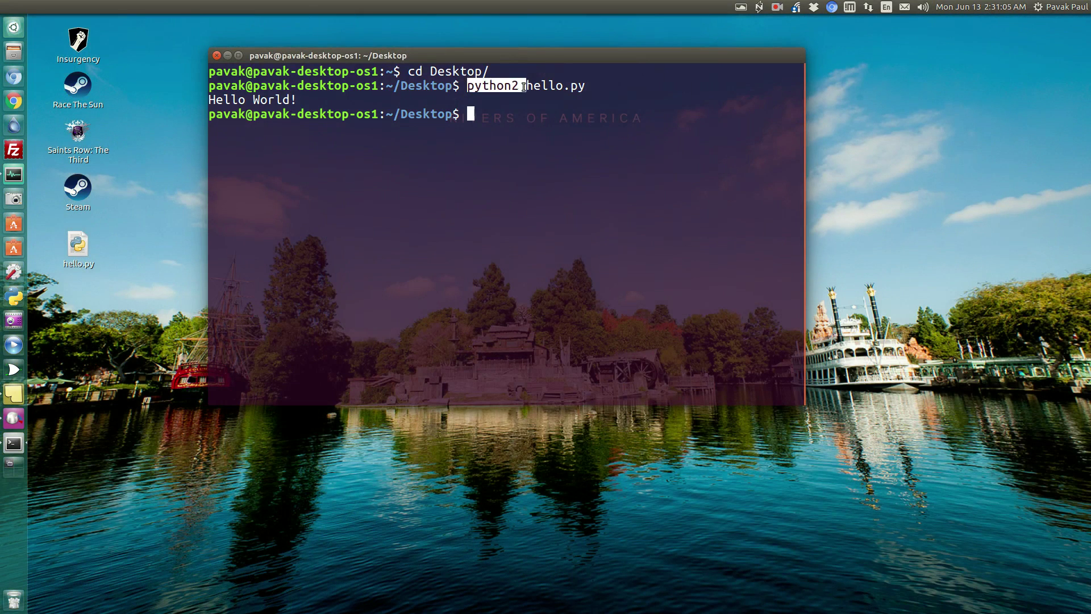
pyautogui.click(512, 100)
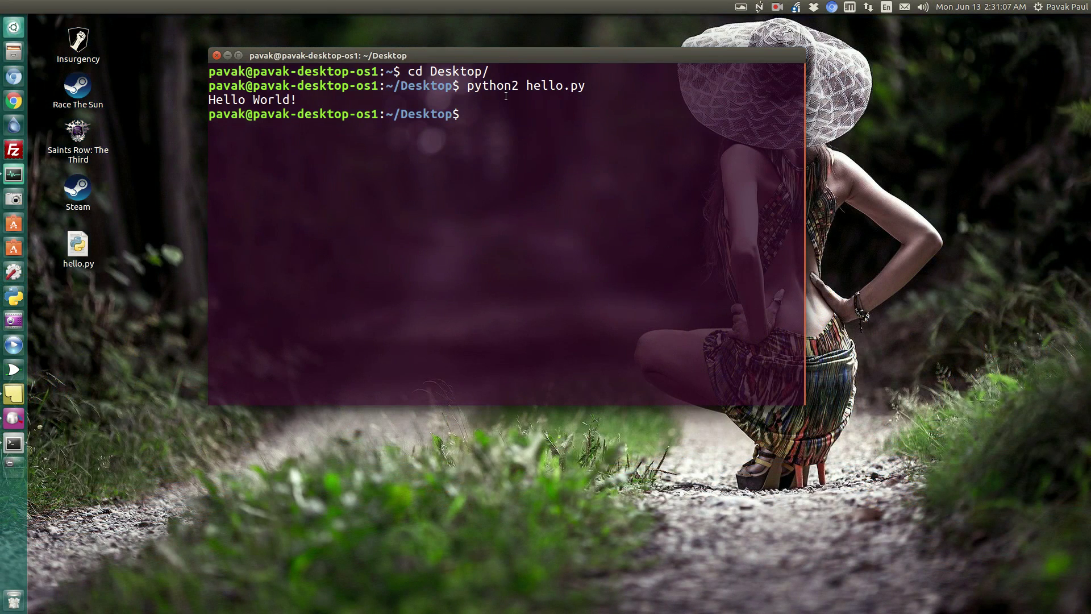
pyautogui.write('./he')
pyautogui.press('BackSpace')
pyautogui.press('BackSpace')
pyautogui.press('BackSpace')
pyautogui.press('BackSpace')
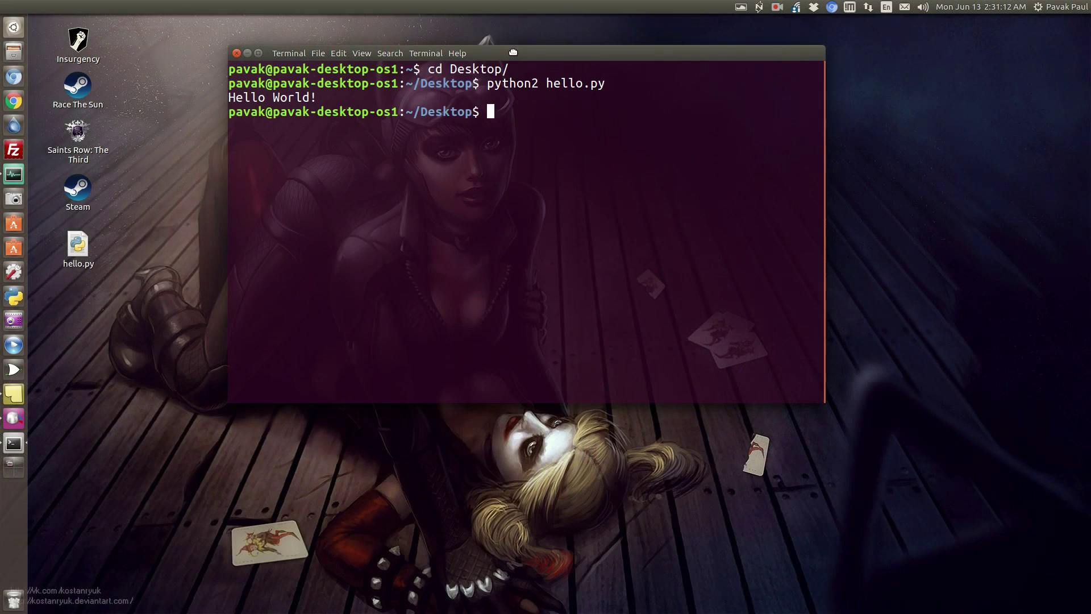
pyautogui.moveTo(491, 53); pyautogui.dragTo(534, 34)
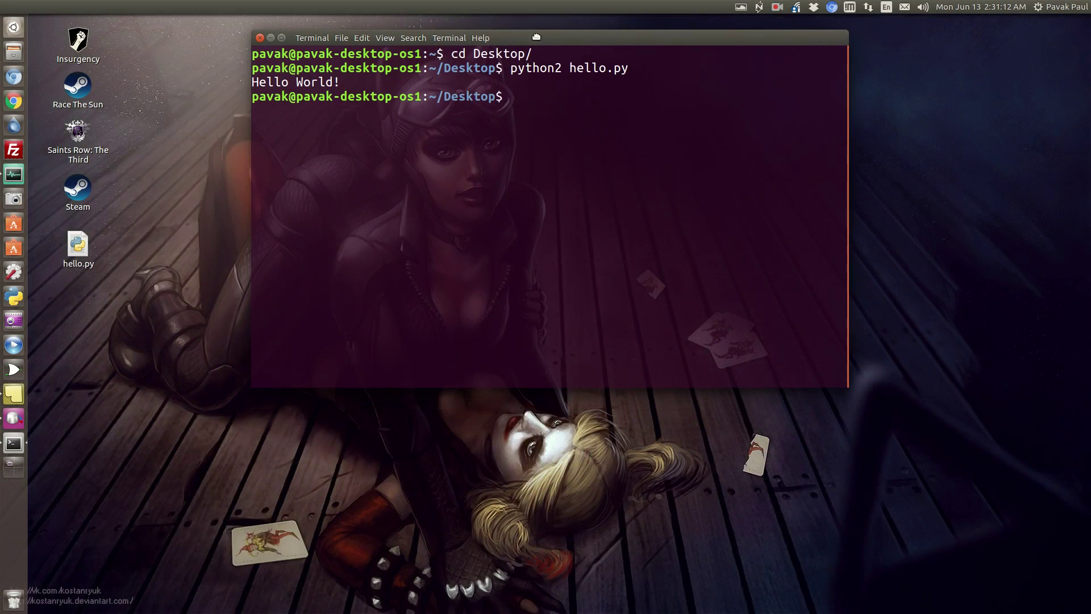
pyautogui.click(77, 245)
# Reopen hello.py in gedit and start a '#! /usr/bin/python2' line above the print
pyautogui.rightClick(77, 245)
pyautogui.moveTo(158, 266)
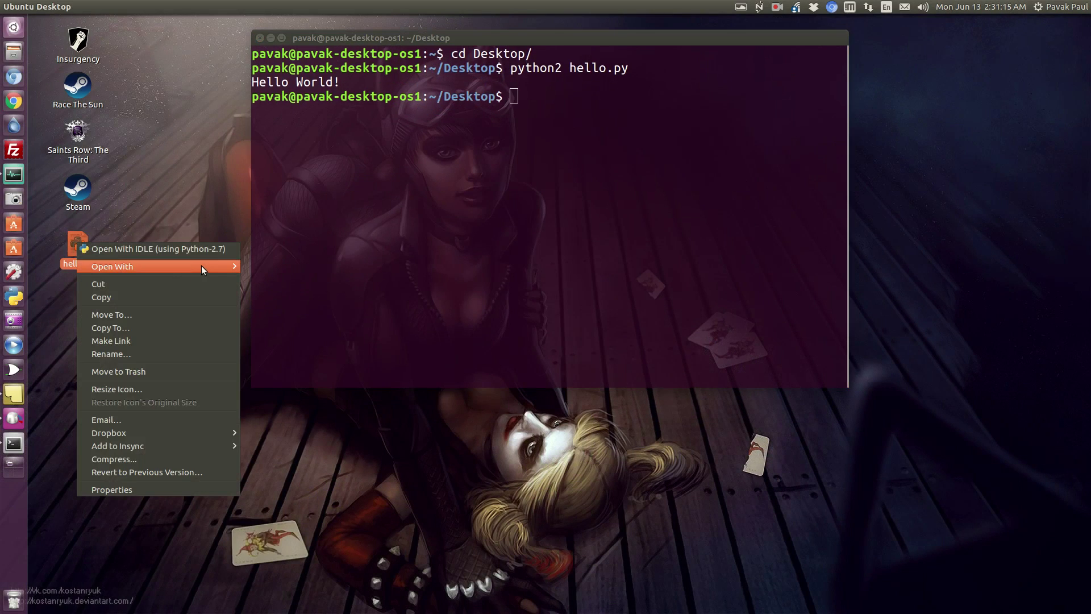
pyautogui.click(273, 265)
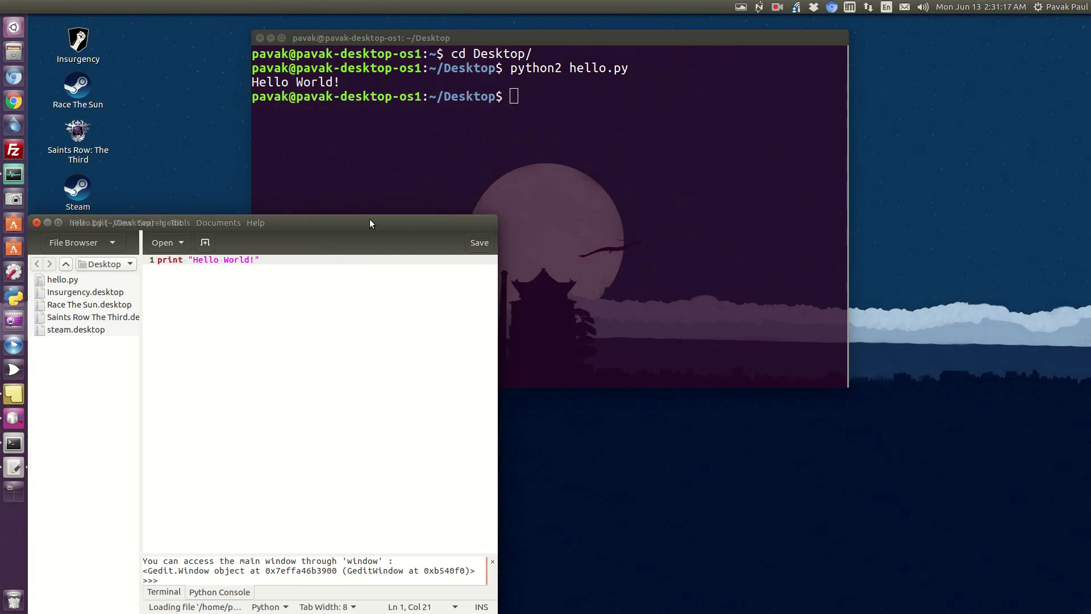
pyautogui.press('Return')
pyautogui.press('Up')
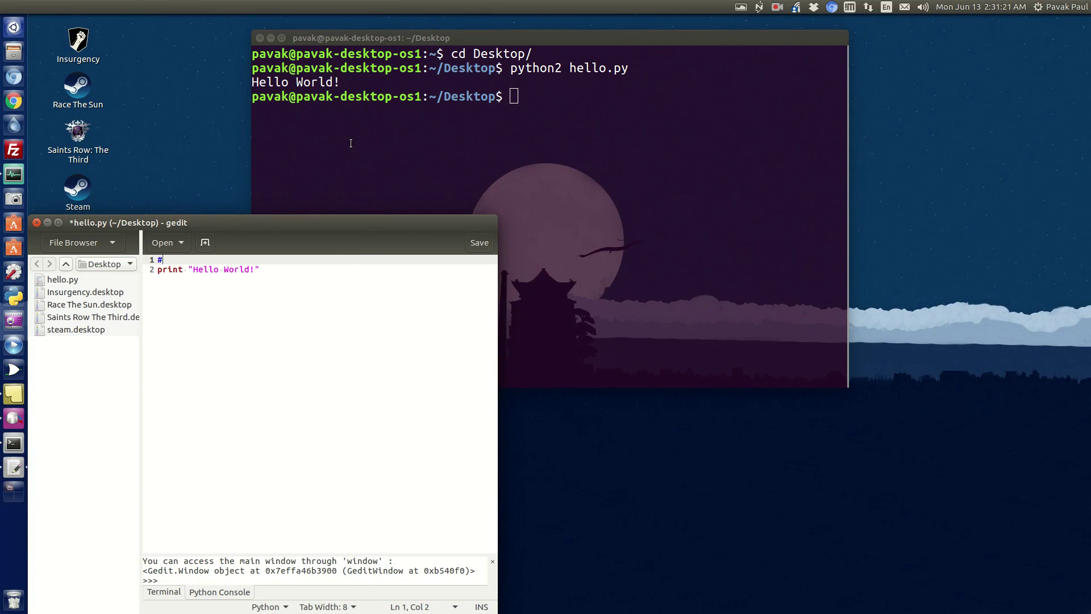
pyautogui.write('! /us')
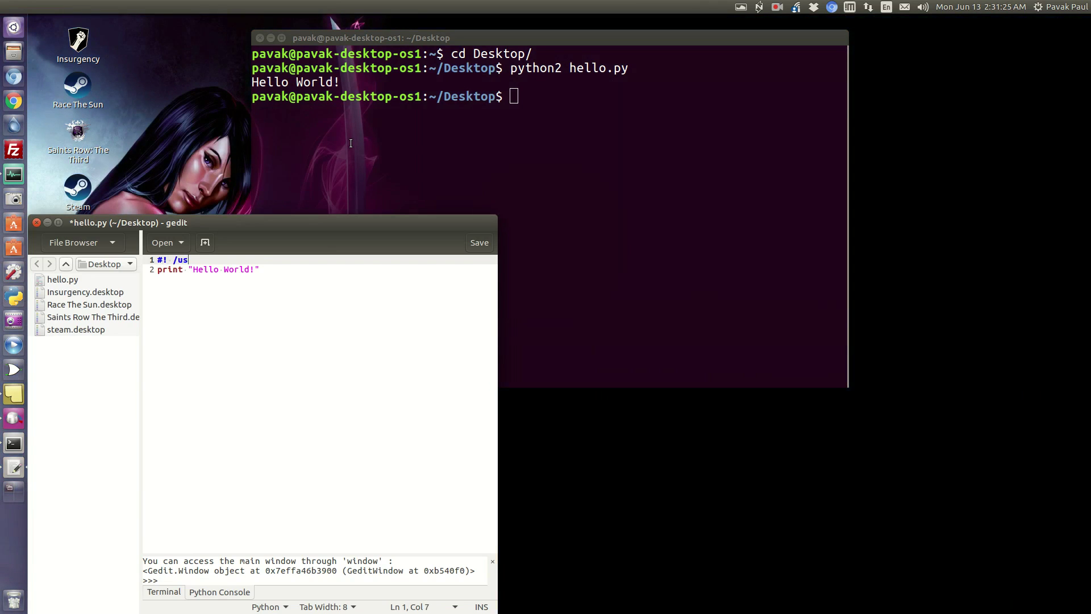
pyautogui.write(' b')
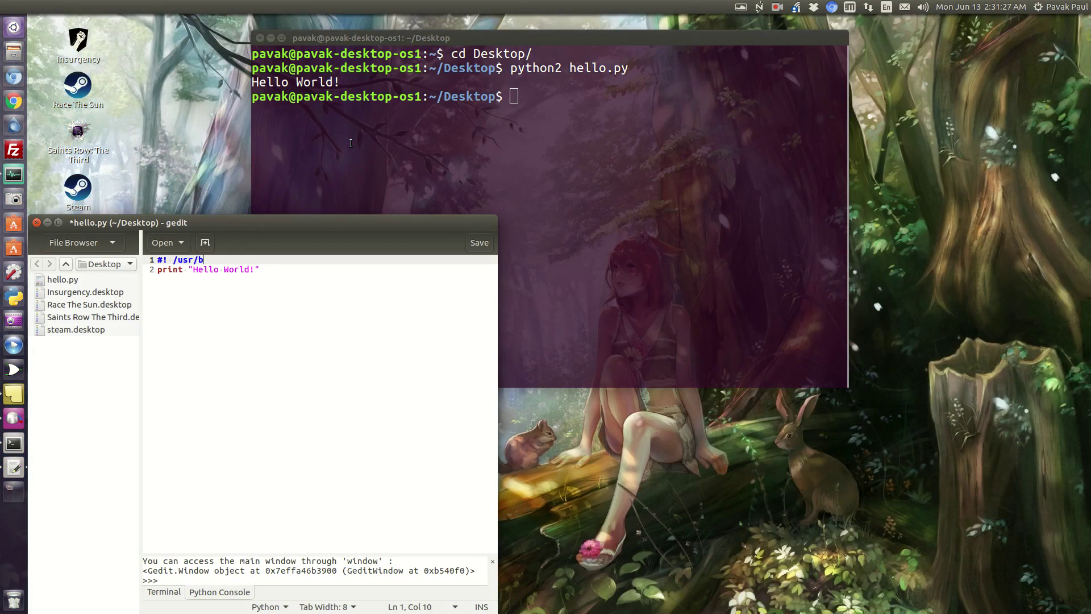
pyautogui.write('in/pyth')
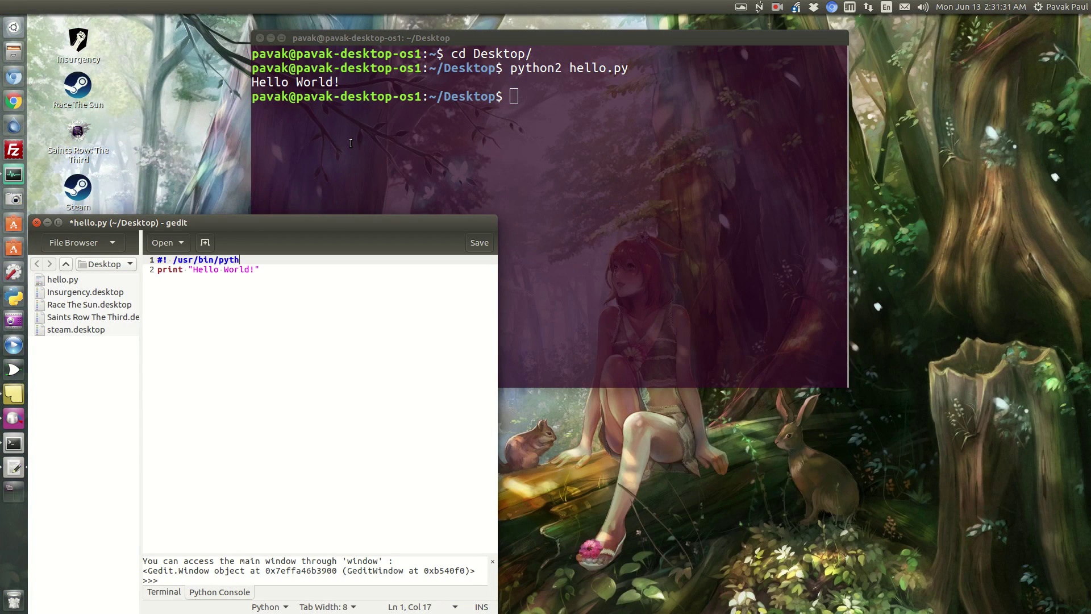
pyautogui.write('on2')
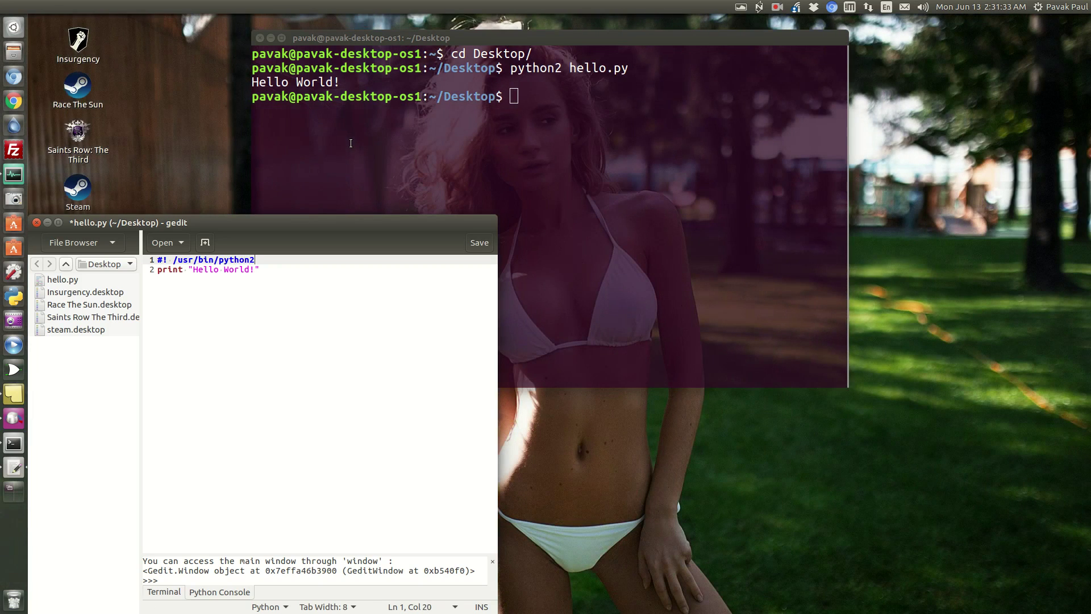
# Save the script, close gedit, and run 'chmod +x hello.py'
pyautogui.hotkey('ctrl', 's')
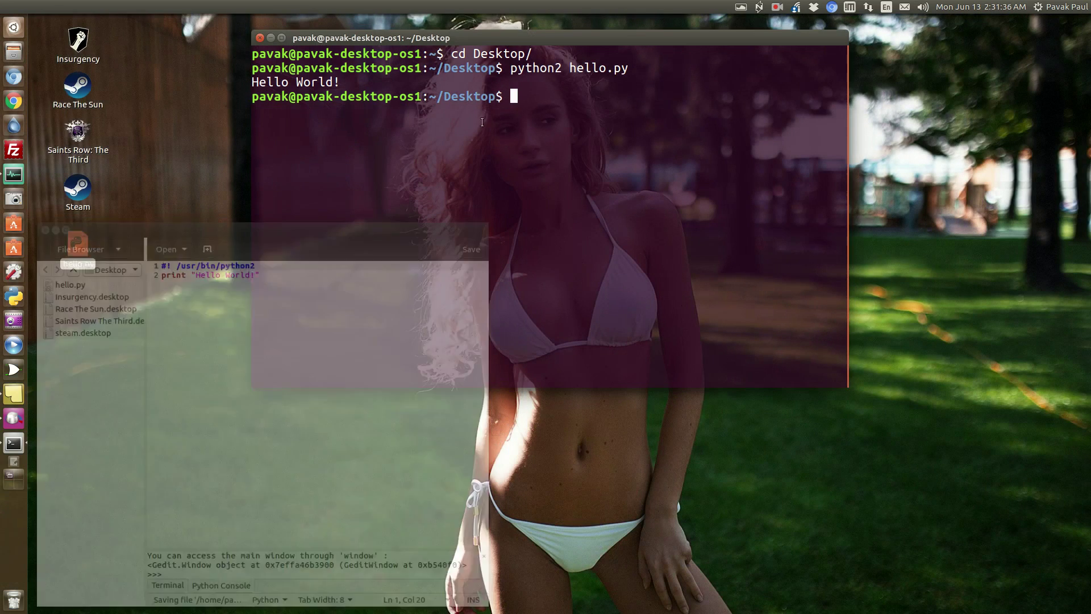
pyautogui.click(37, 223)
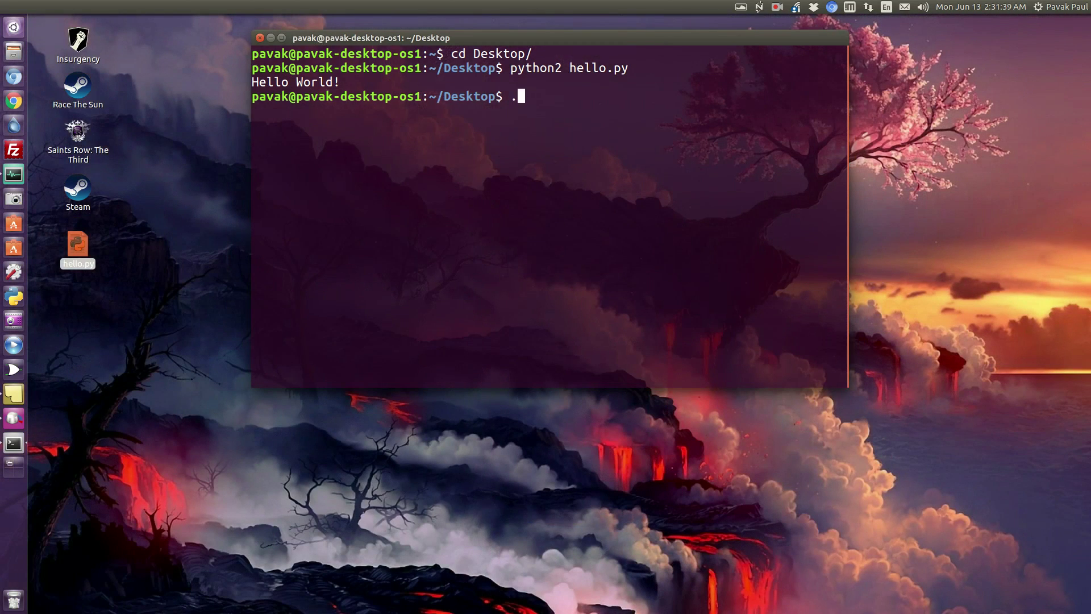
pyautogui.write('ch')
pyautogui.write('mod +x ')
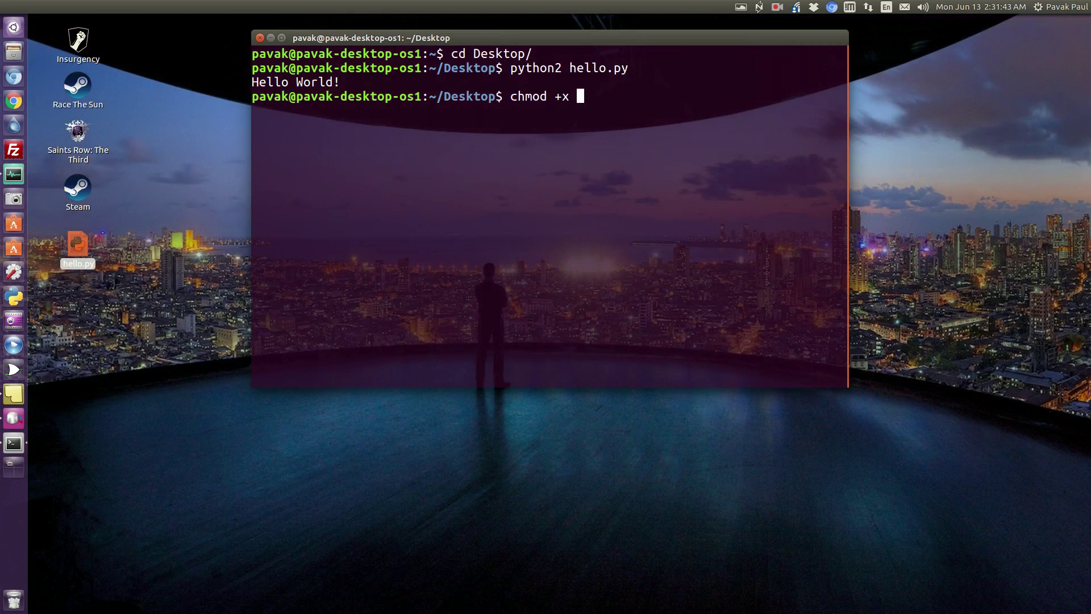
pyautogui.write('he')
pyautogui.press('Tab')
pyautogui.press('Return')
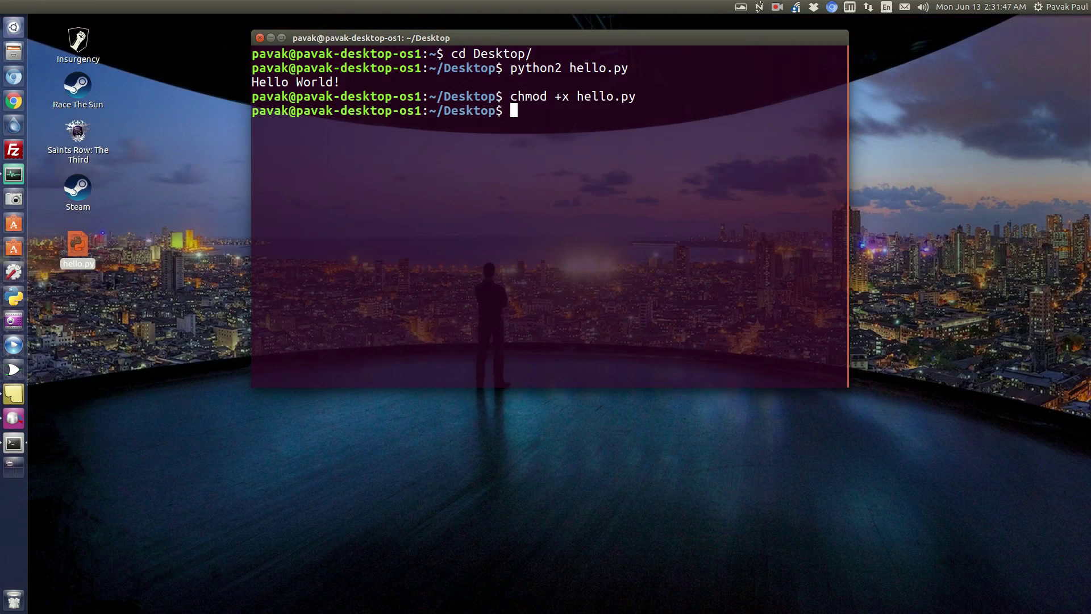
pyautogui.write('ls')
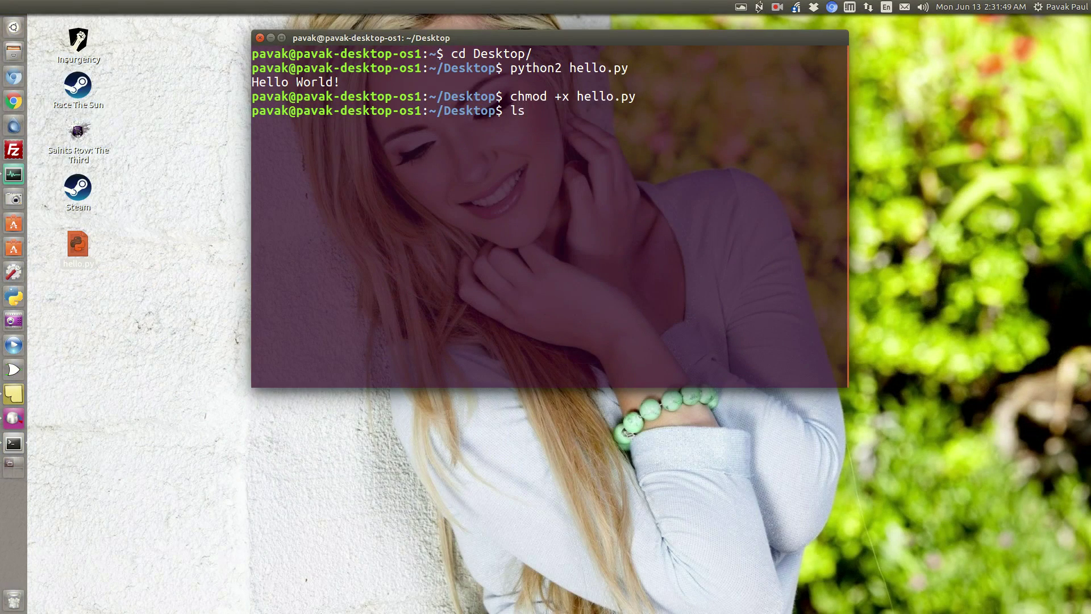
# List the Desktop files with ls and run the script directly as ./hello.py
pyautogui.press('Return')
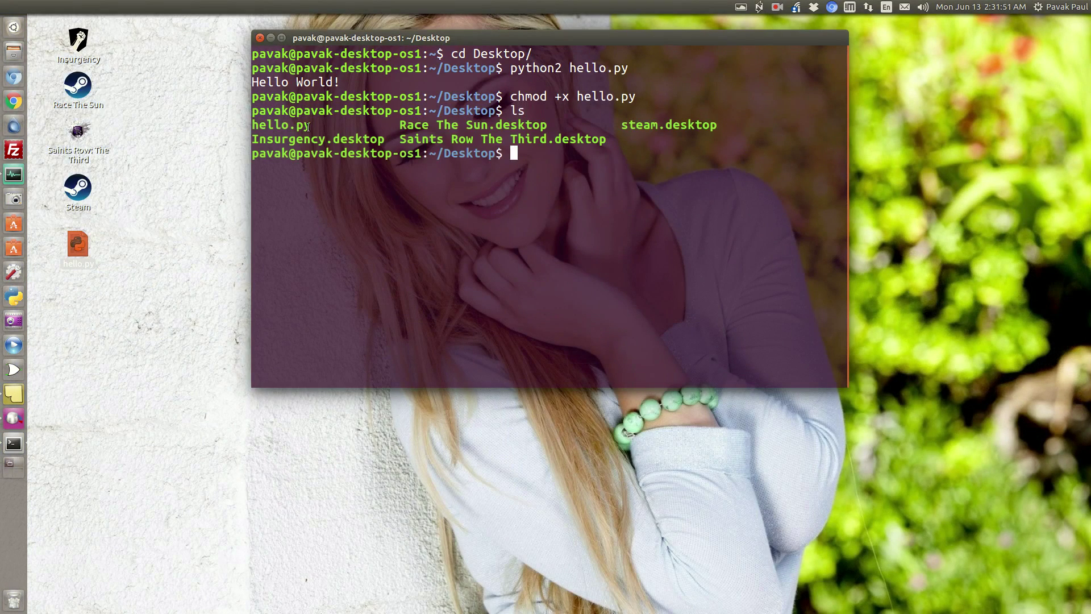
pyautogui.moveTo(313, 125); pyautogui.dragTo(251, 125)
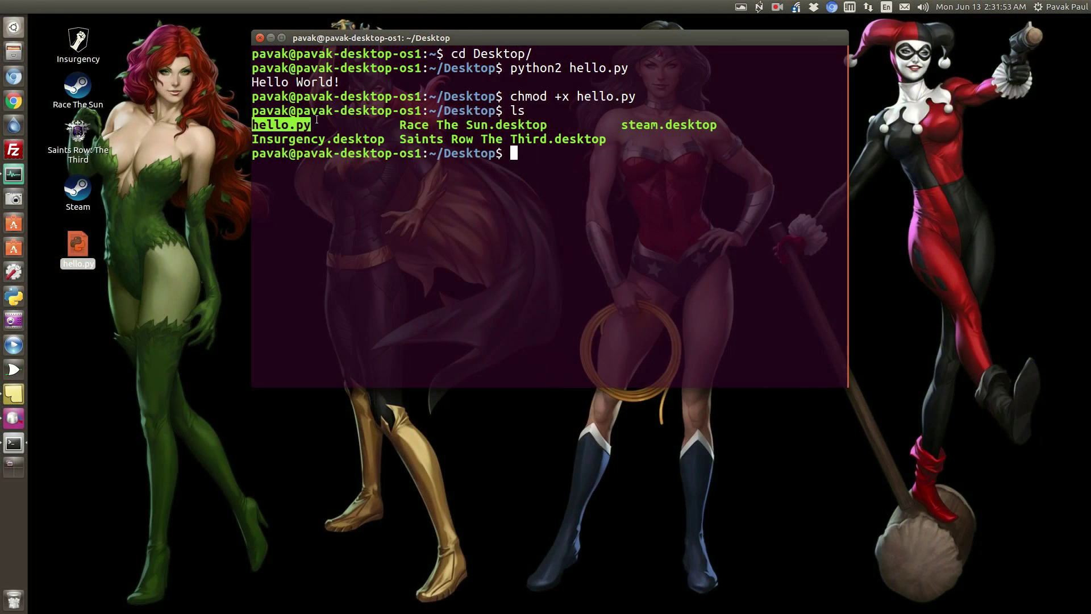
pyautogui.click(503, 200)
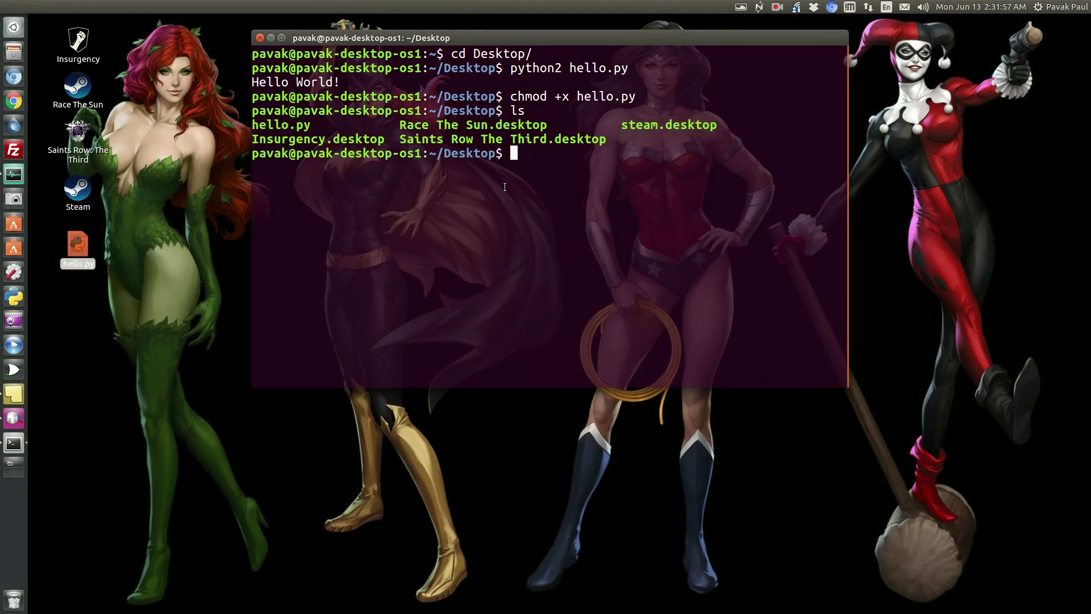
pyautogui.write('./hello.py')
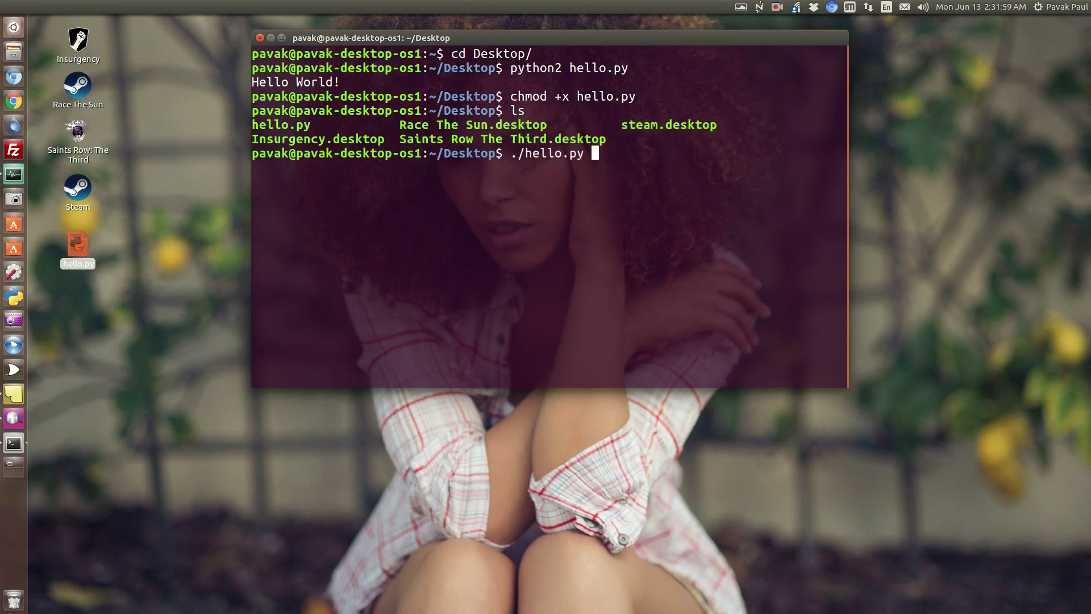
pyautogui.press('Return')
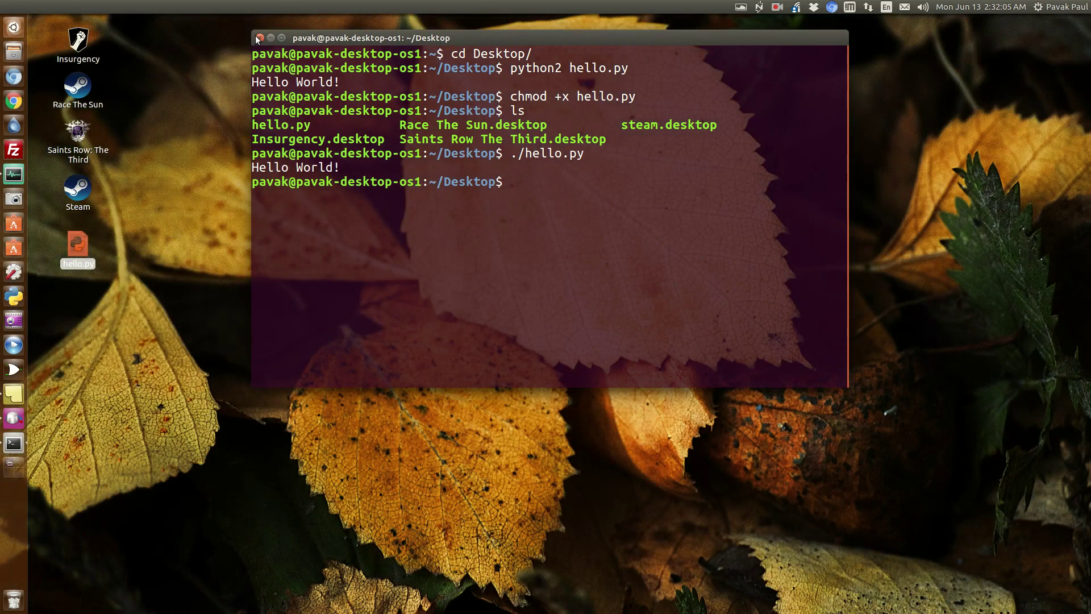
# Close the terminal, launch Ubuntu Software, and search it for idle
pyautogui.click(257, 38)
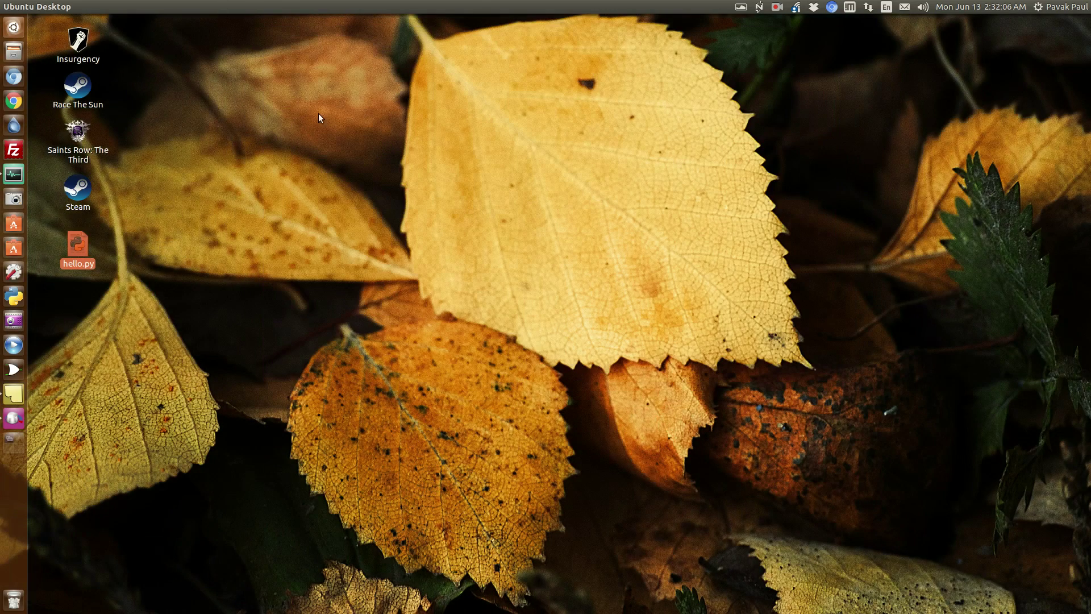
pyautogui.click(418, 103)
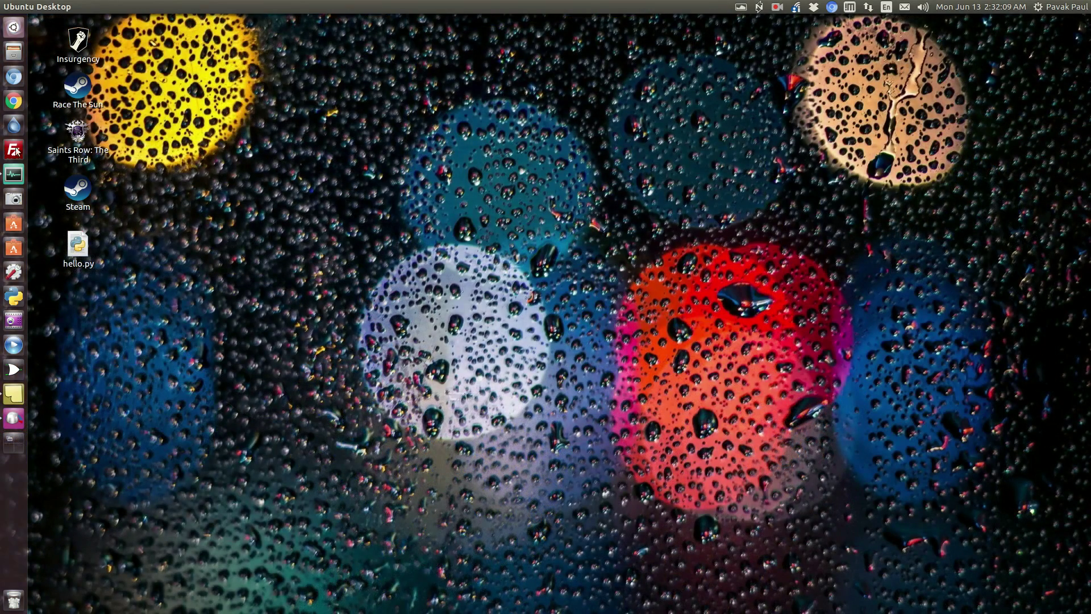
pyautogui.click(15, 225)
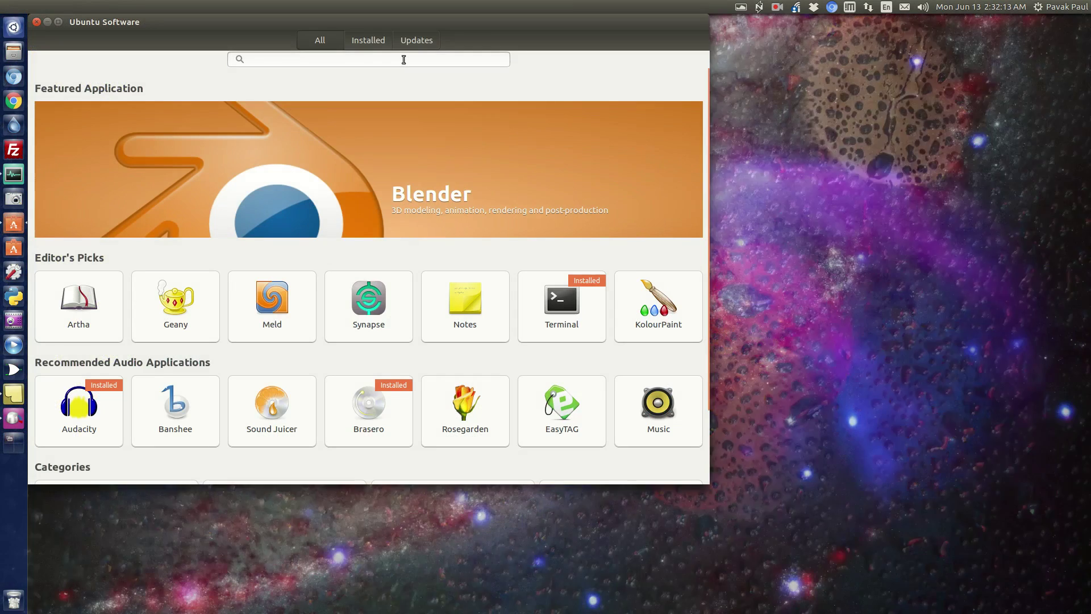
pyautogui.click(403, 59)
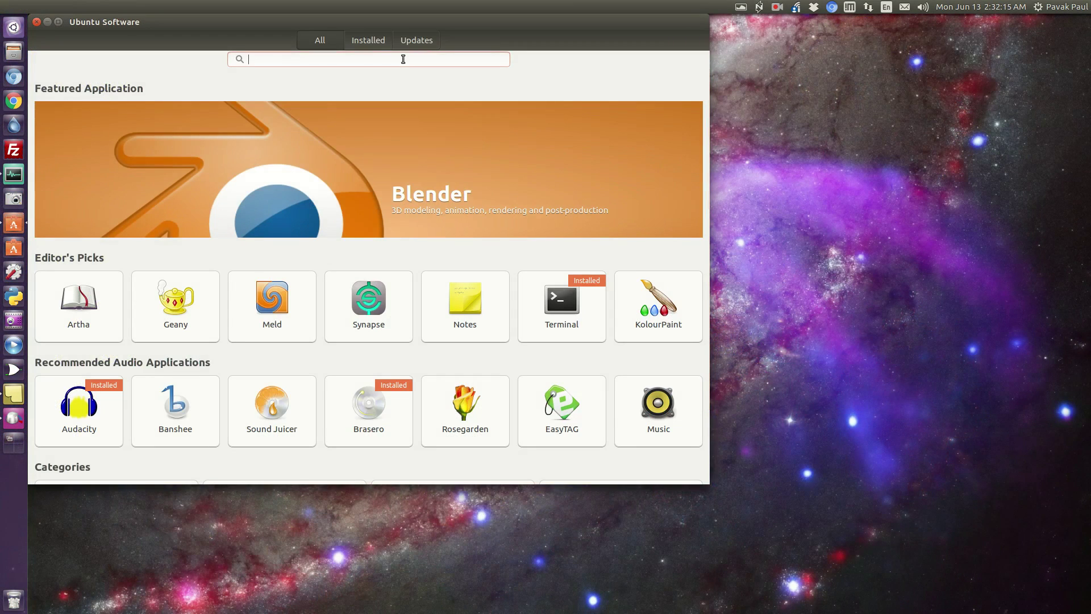
pyautogui.write('idle')
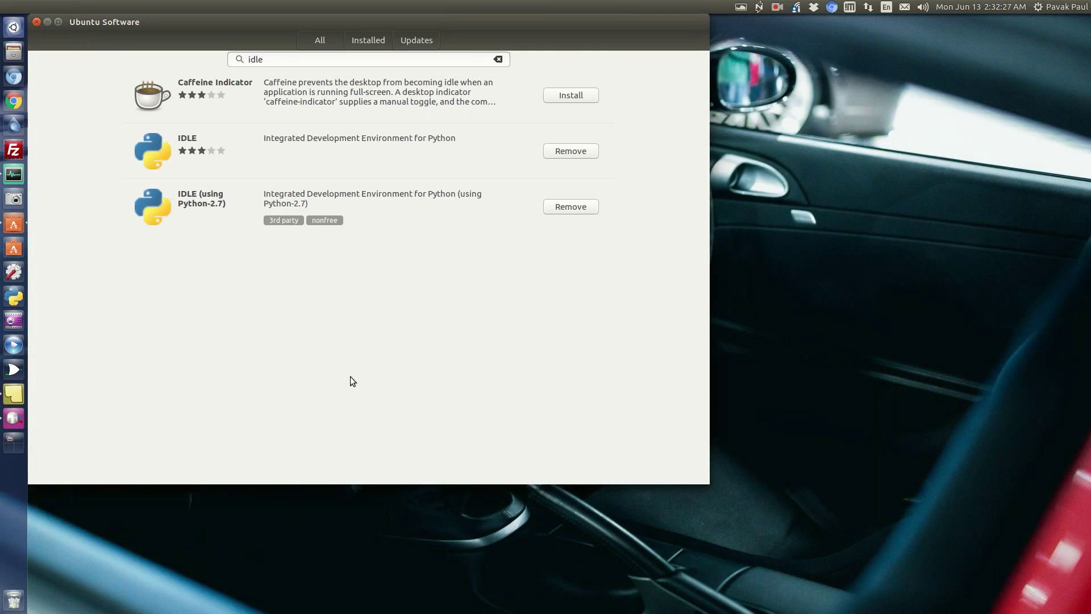
# Close Ubuntu Software and launch the IDLE Python shell
pyautogui.click(36, 21)
pyautogui.moveTo(271, 161); pyautogui.dragTo(368, 280)
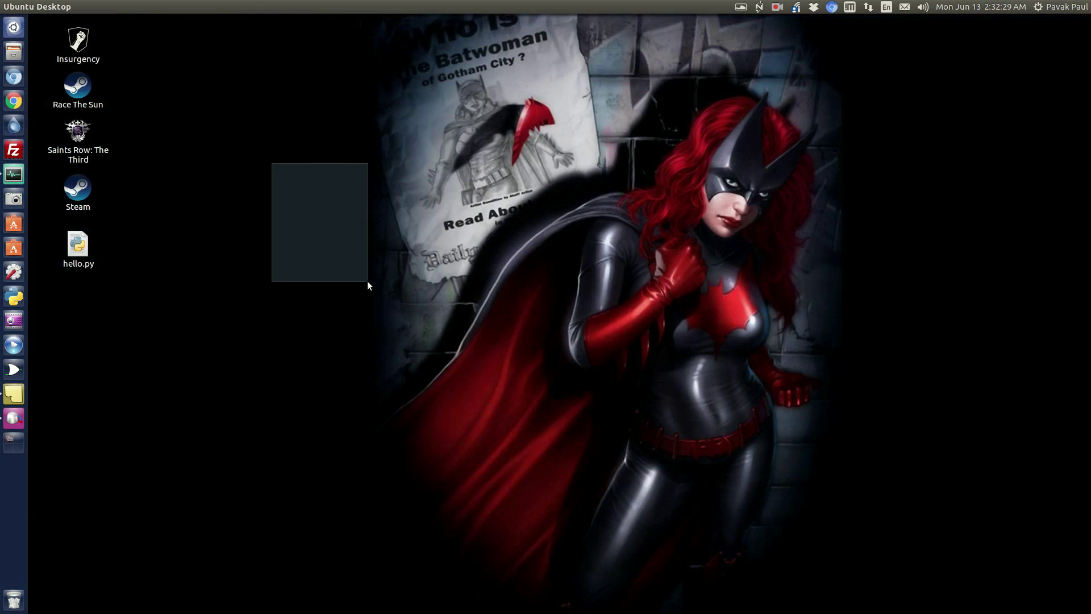
pyautogui.click(14, 297)
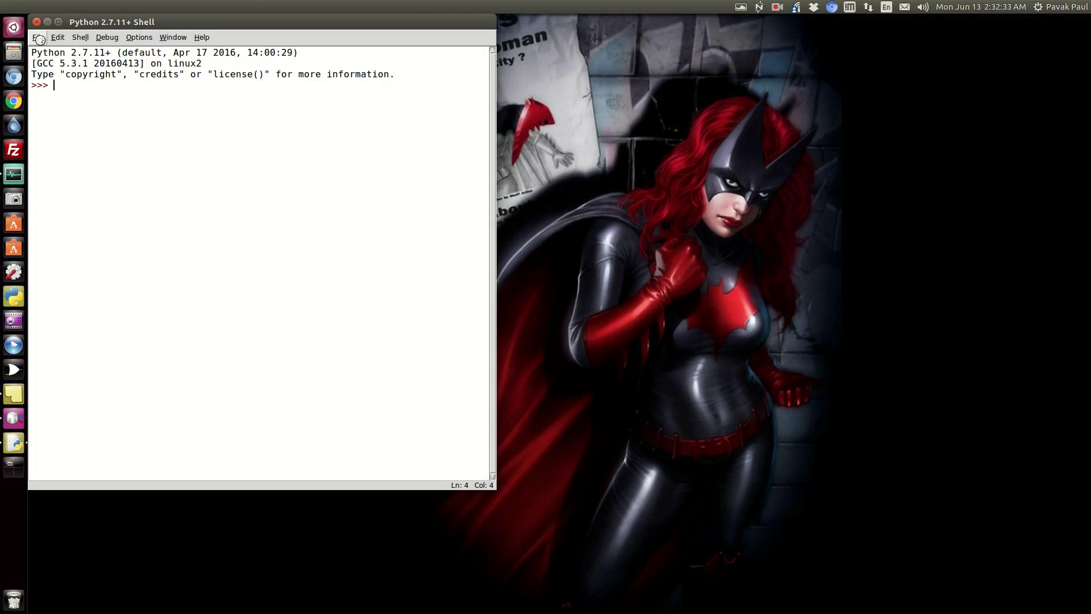
# Open hello.py from the Desktop folder through File > Open
pyautogui.click(38, 37)
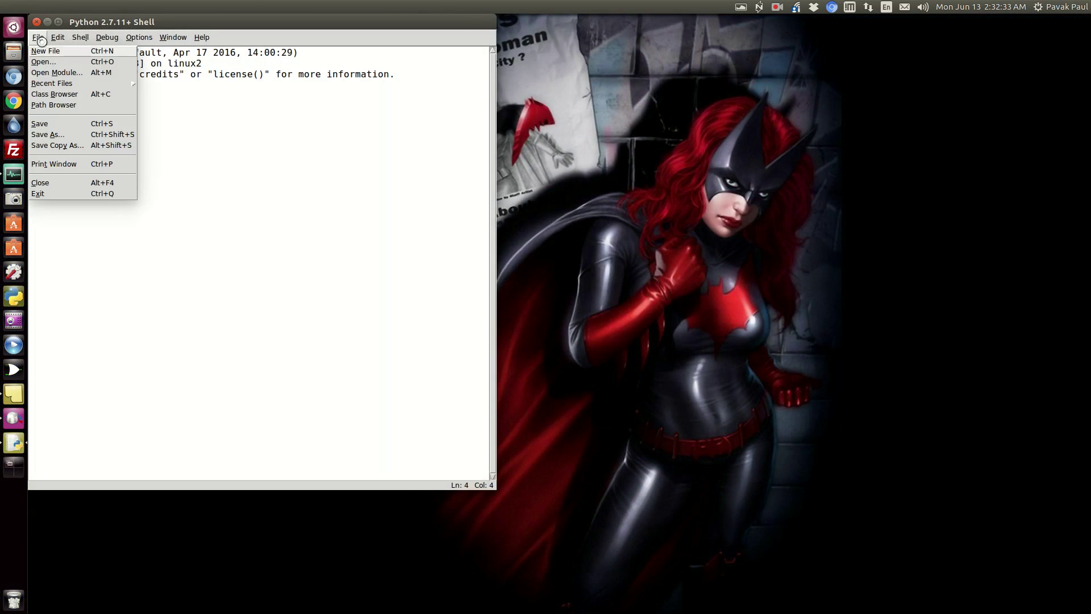
pyautogui.click(51, 63)
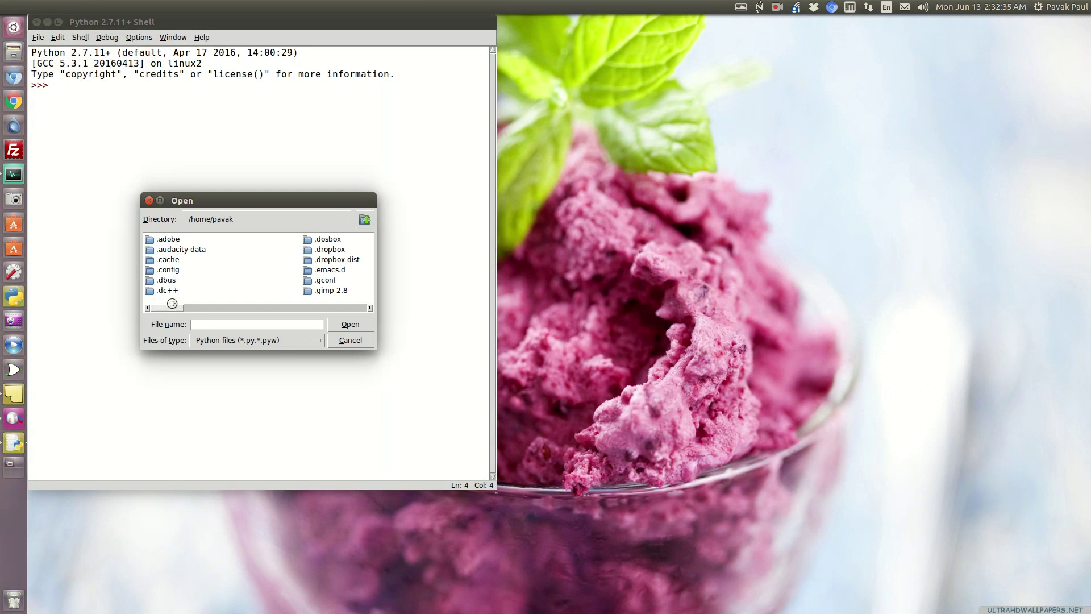
pyautogui.moveTo(171, 305); pyautogui.dragTo(277, 306)
pyautogui.doubleClick(238, 293)
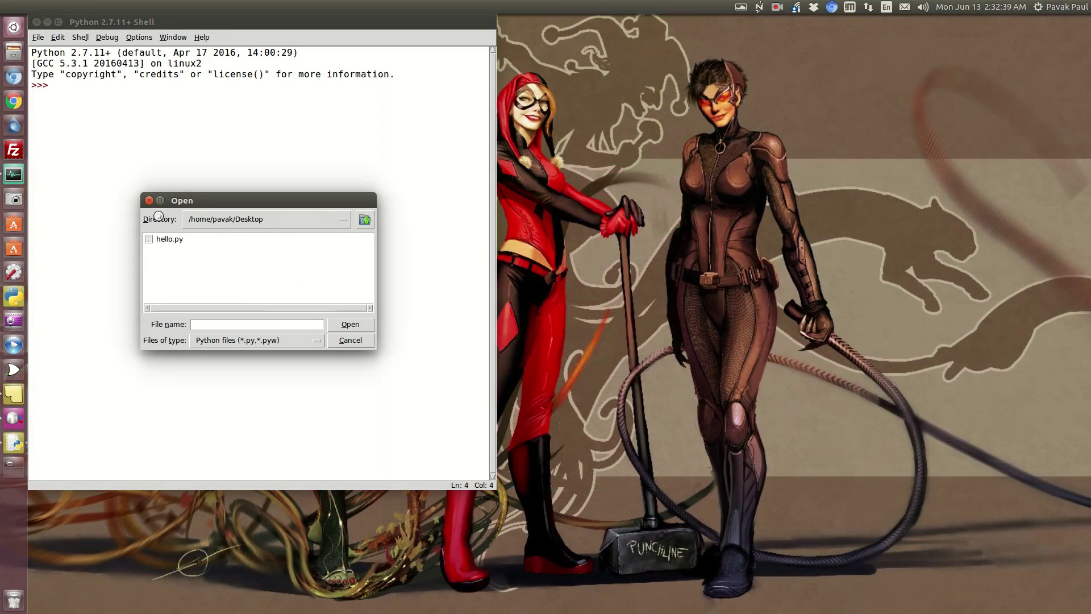
pyautogui.click(171, 240)
pyautogui.doubleClick(170, 239)
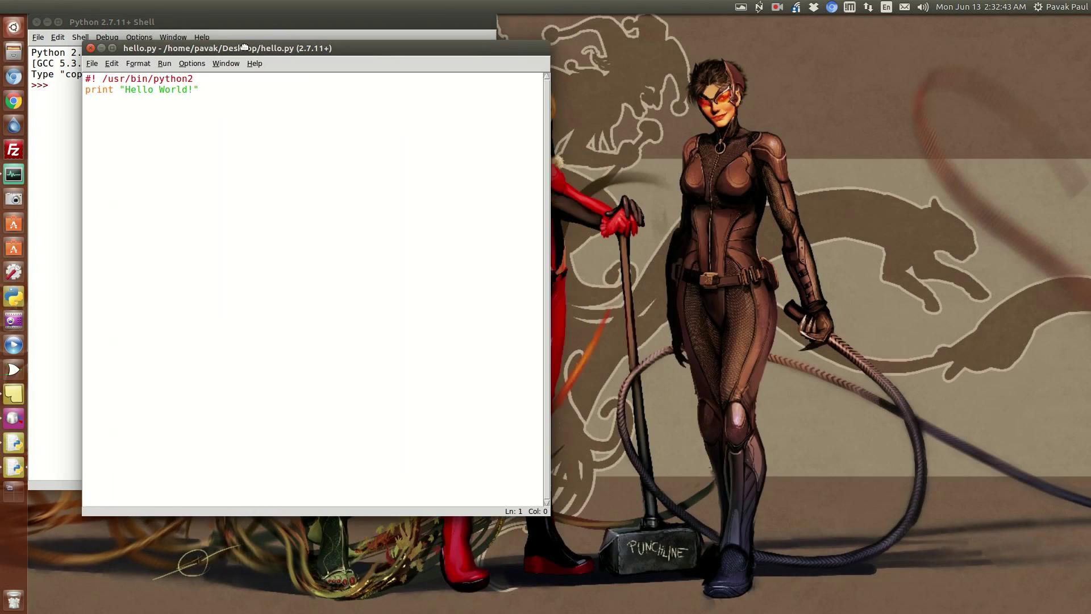
# Place the hello.py editor on the left and the IDLE shell on the right
pyautogui.moveTo(952, 25); pyautogui.dragTo(396, 60)
pyautogui.moveTo(247, 25)
pyautogui.mouseDown()
pyautogui.moveTo(778, 39)
pyautogui.moveTo(828, 27)
pyautogui.mouseUp()
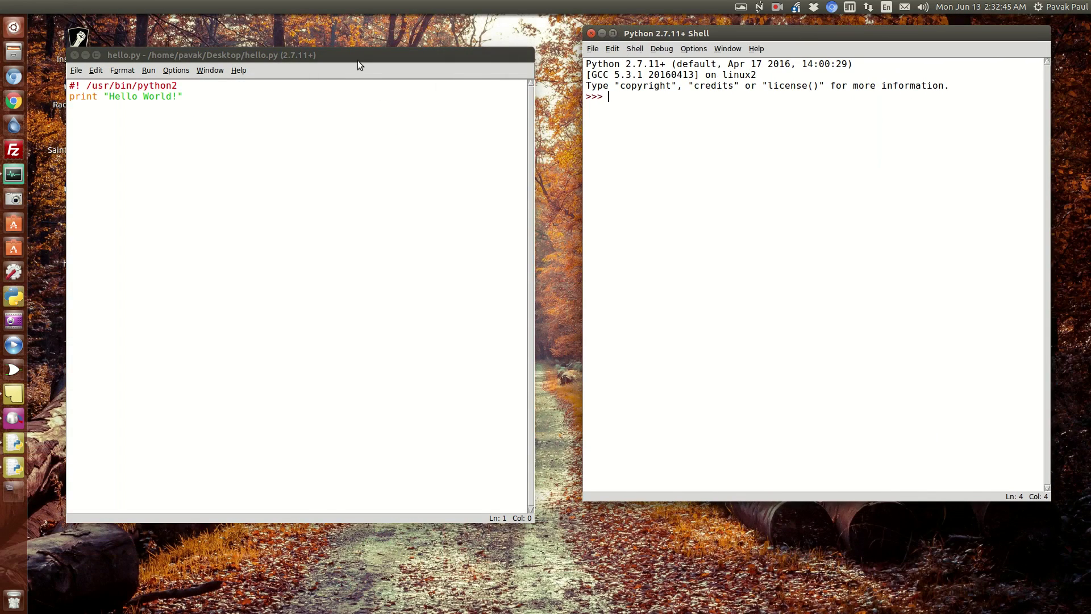
pyautogui.moveTo(357, 61); pyautogui.dragTo(349, 43)
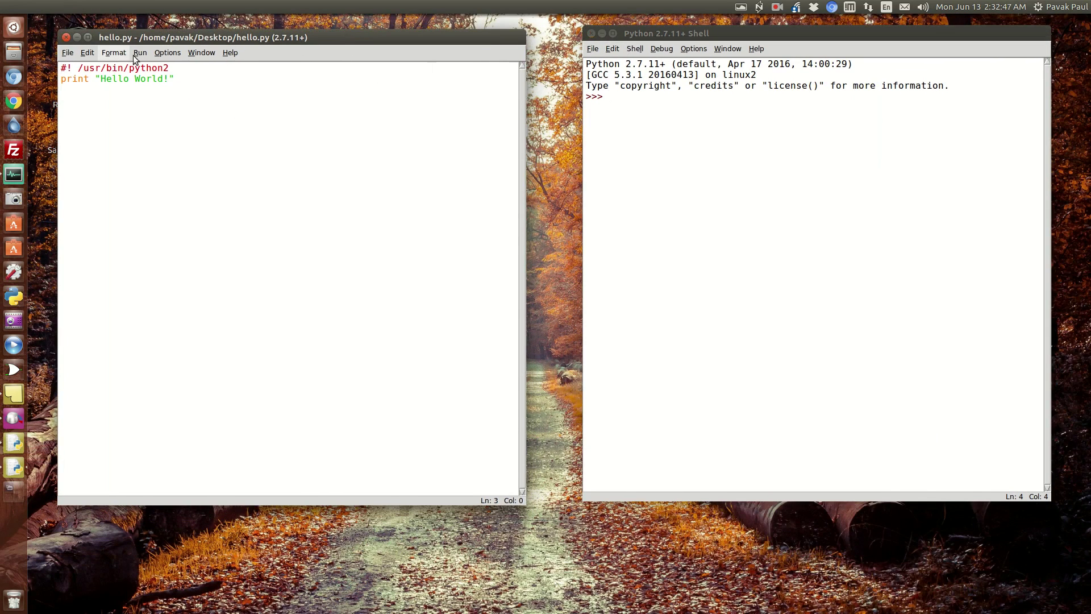
# Add x = 4 and y = 9, save, and run the module to print Hello World!
pyautogui.click(133, 109)
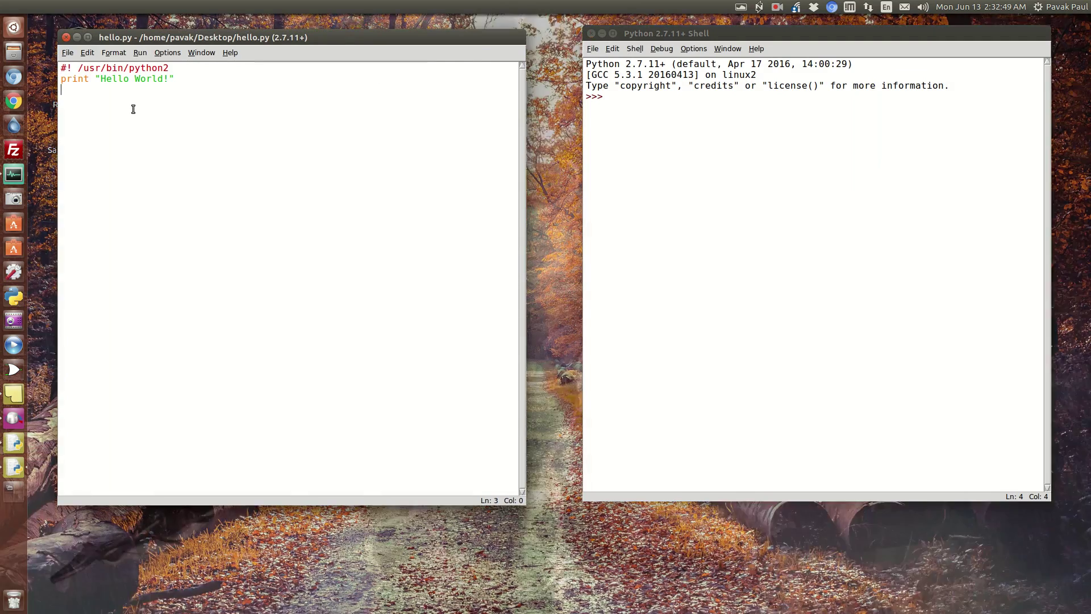
pyautogui.write('x = 4 ')
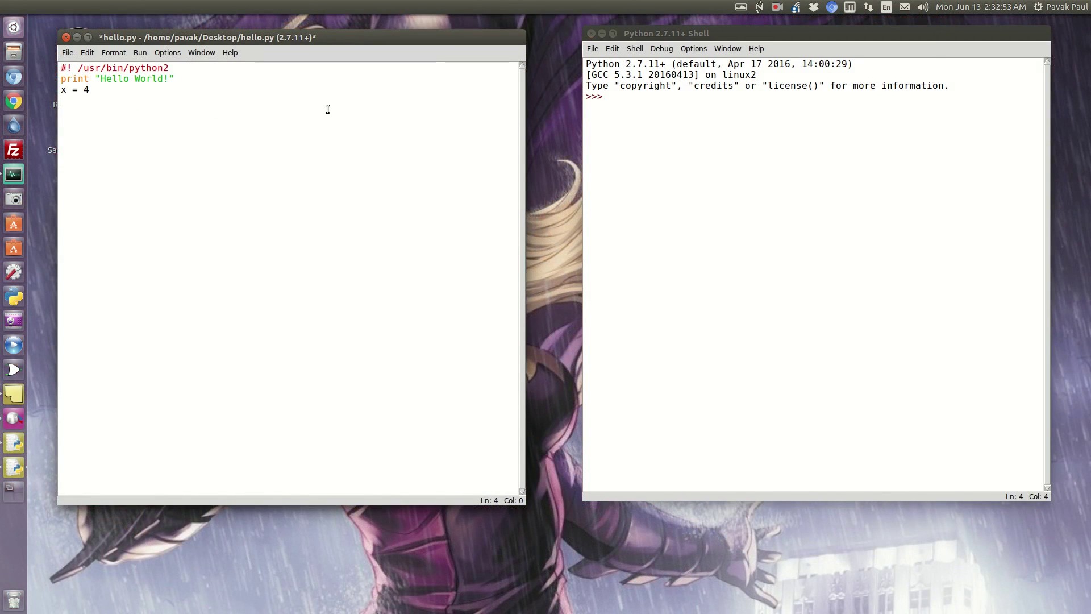
pyautogui.write('y = 9')
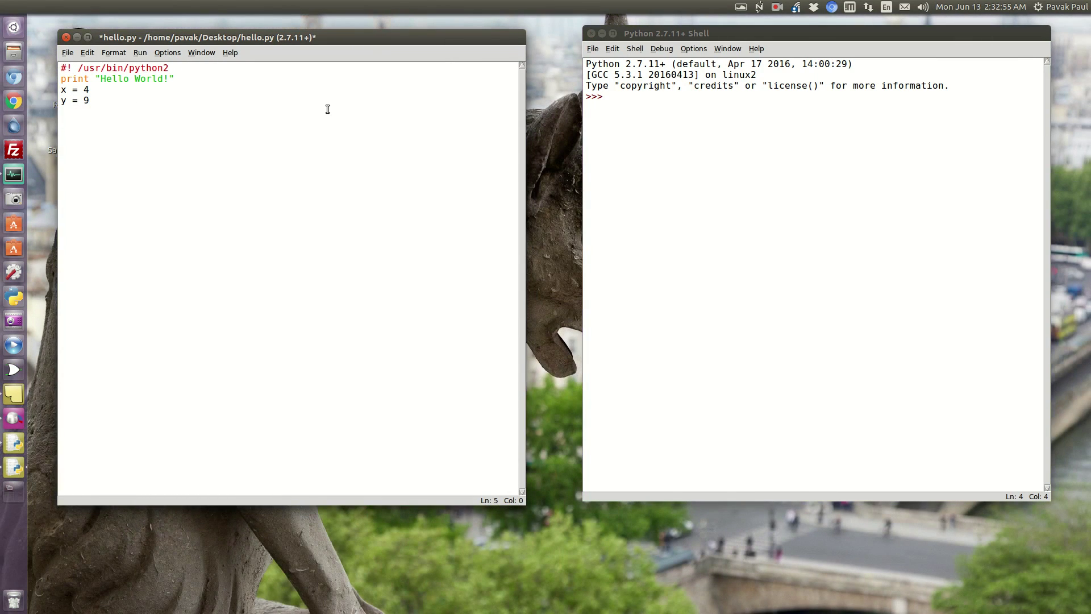
pyautogui.hotkey('ctrl', 's')
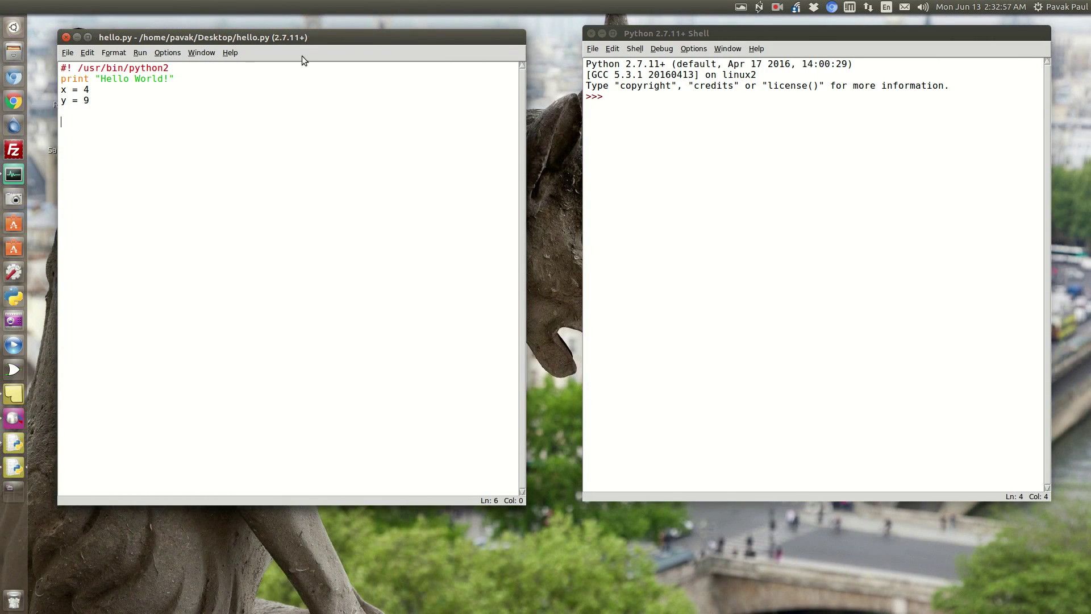
pyautogui.click(138, 53)
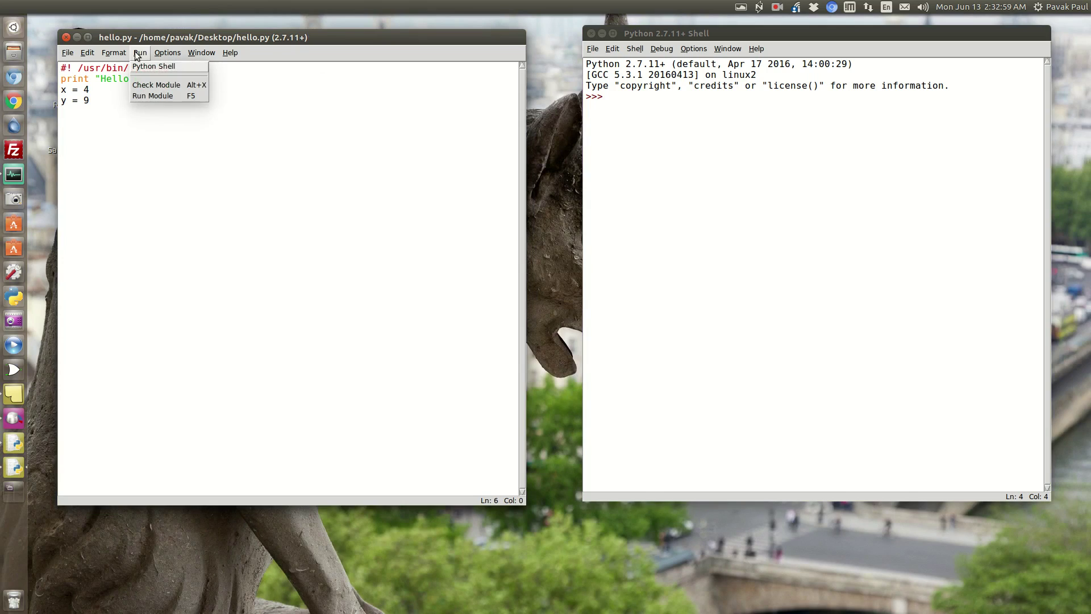
pyautogui.click(148, 97)
pyautogui.click(325, 177)
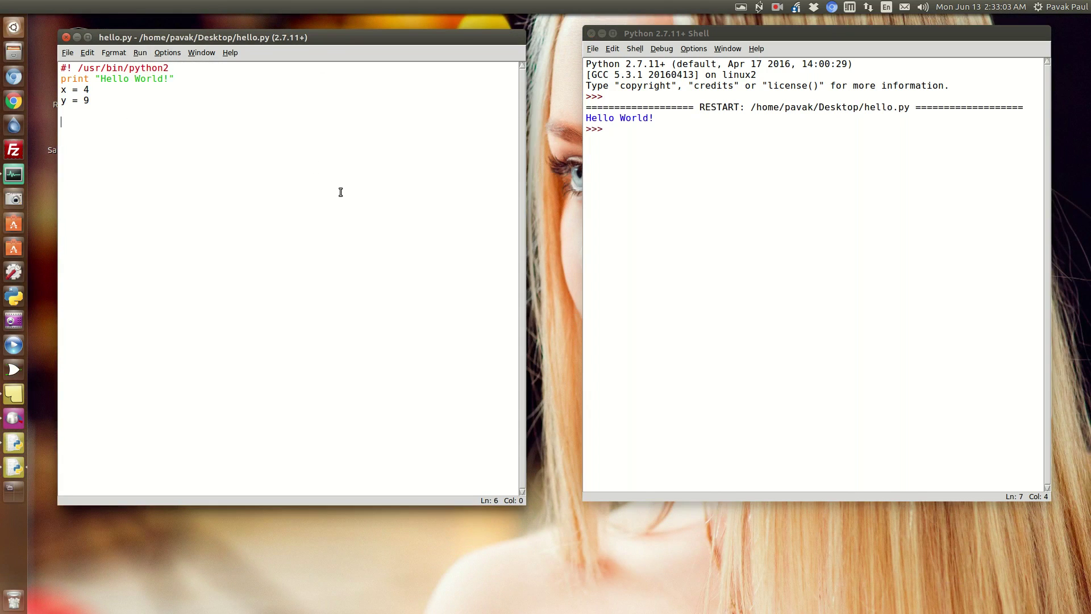
# Rerun hello.py with F5 and briefly select the x and y lines
pyautogui.press('F5')
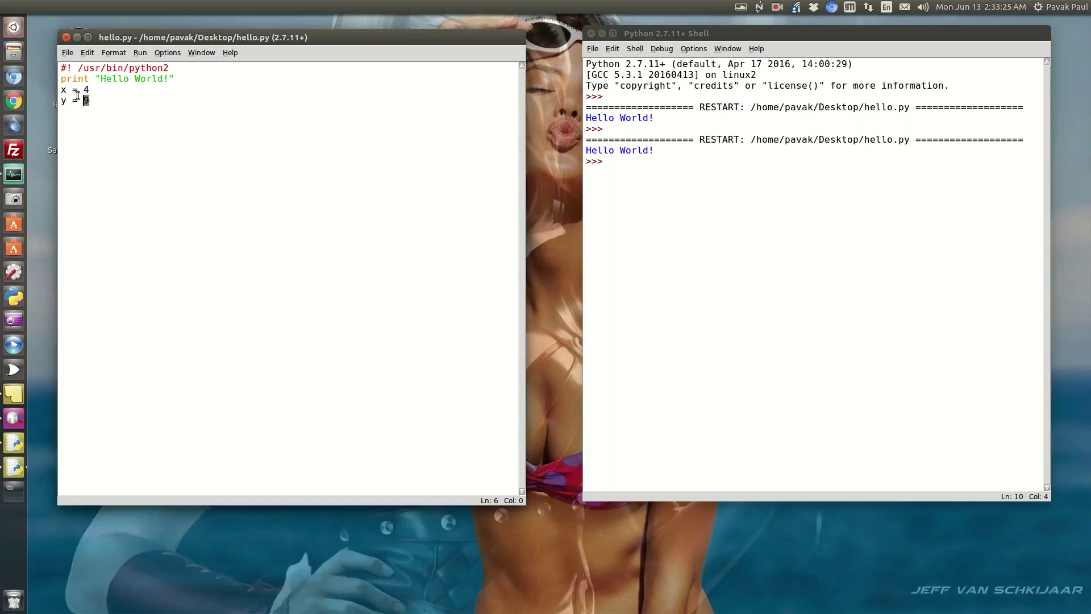
pyautogui.moveTo(90, 100); pyautogui.dragTo(59, 90)
pyautogui.click(233, 156)
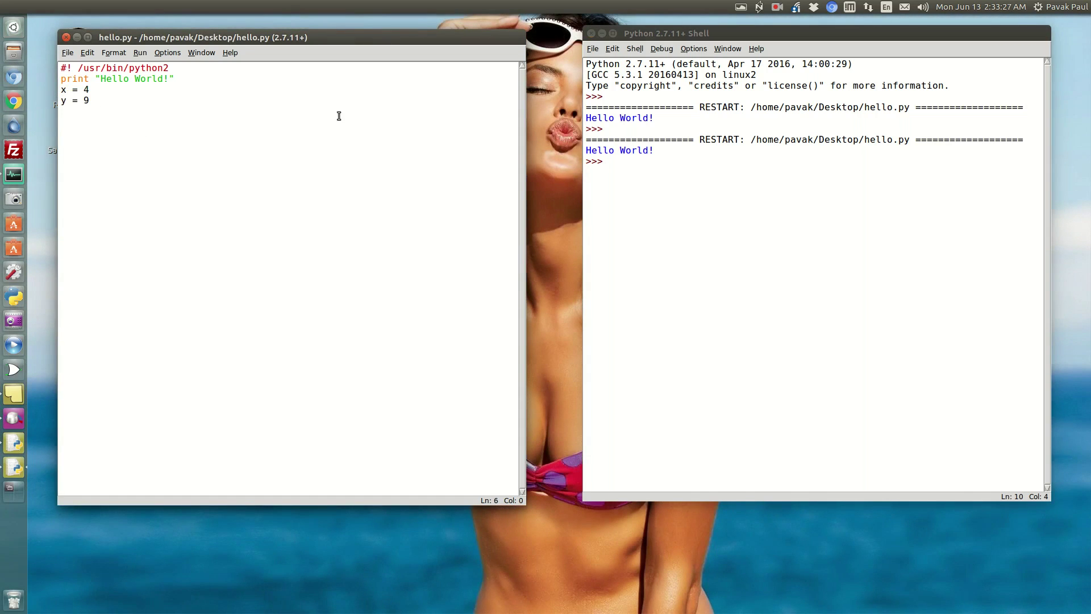
# Evaluate x+y in the shell to get 13, then close the shell with Ctrl+D
pyautogui.click(730, 255)
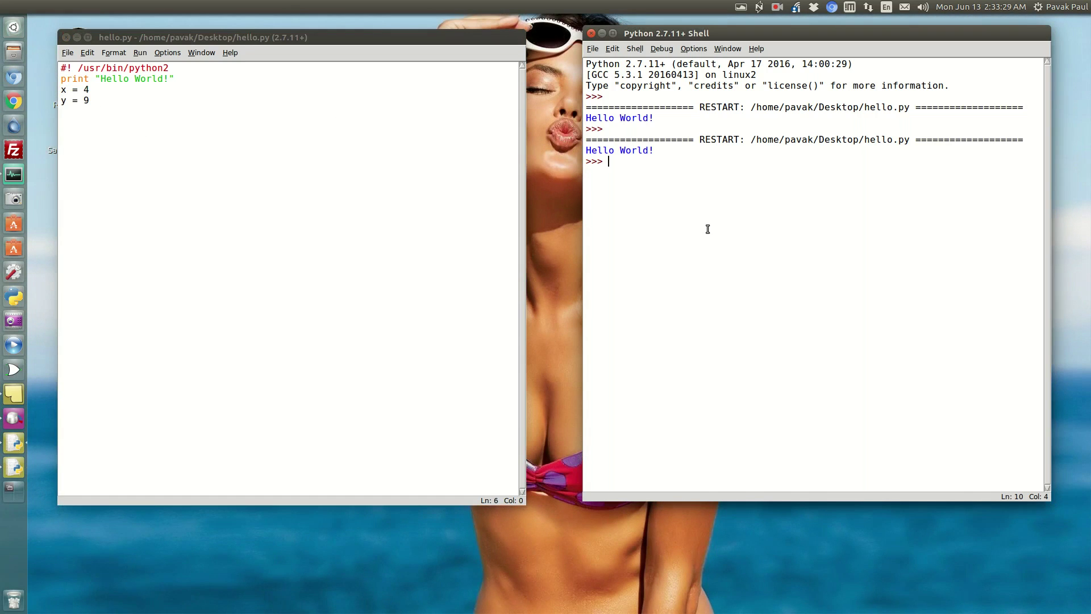
pyautogui.write('x+')
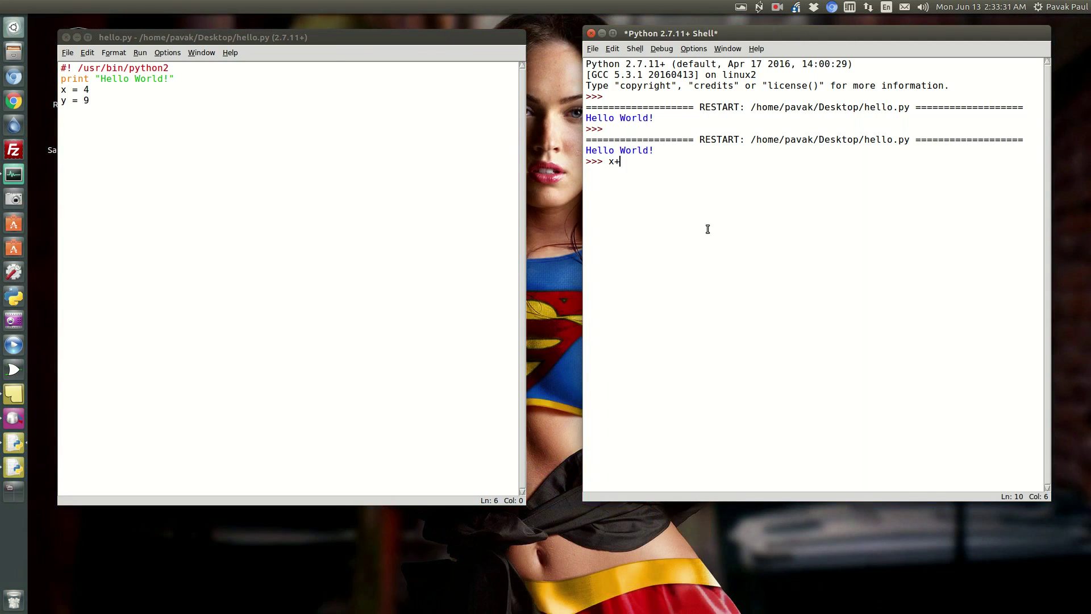
pyautogui.write('y')
pyautogui.press('Return')
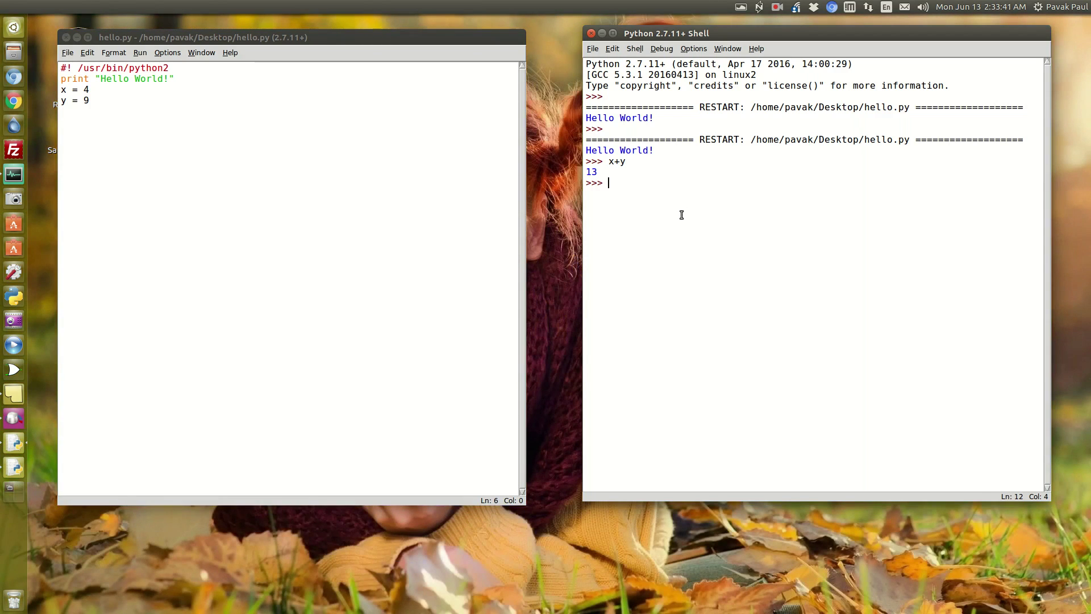
pyautogui.hotkey('ctrl', 'd')
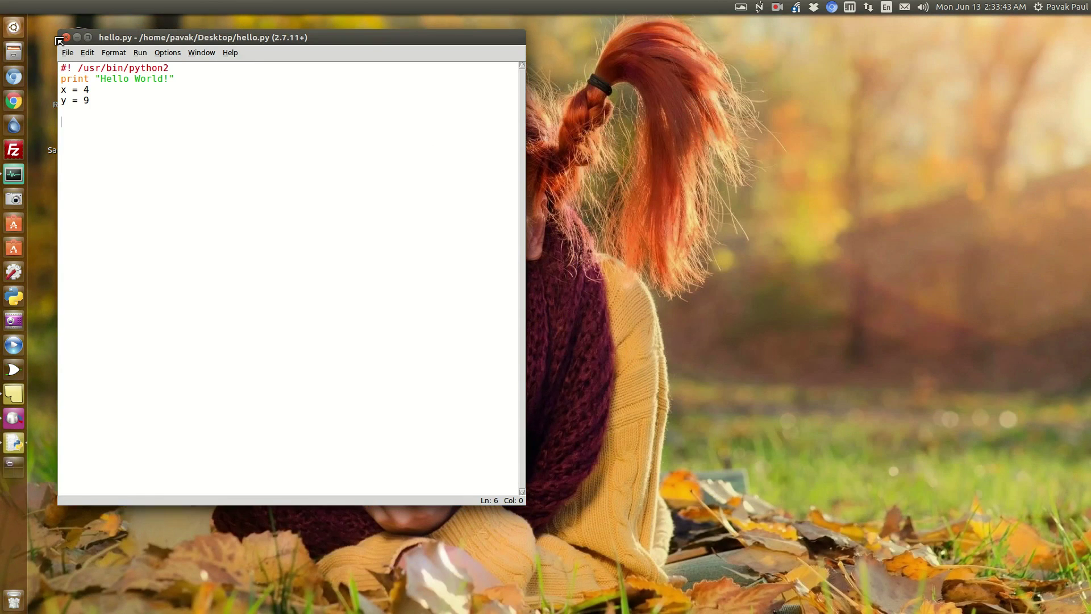
# Close the hello.py IDLE editor window, then drag across the bare desktop near the file icons
pyautogui.click(68, 37)
pyautogui.moveTo(841, 142); pyautogui.dragTo(928, 231)
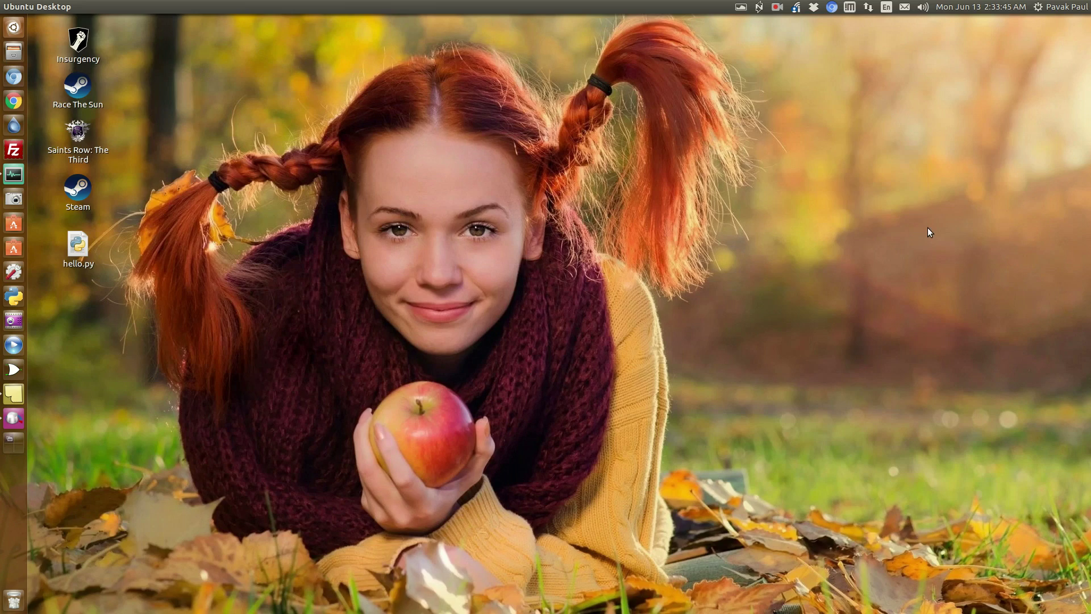